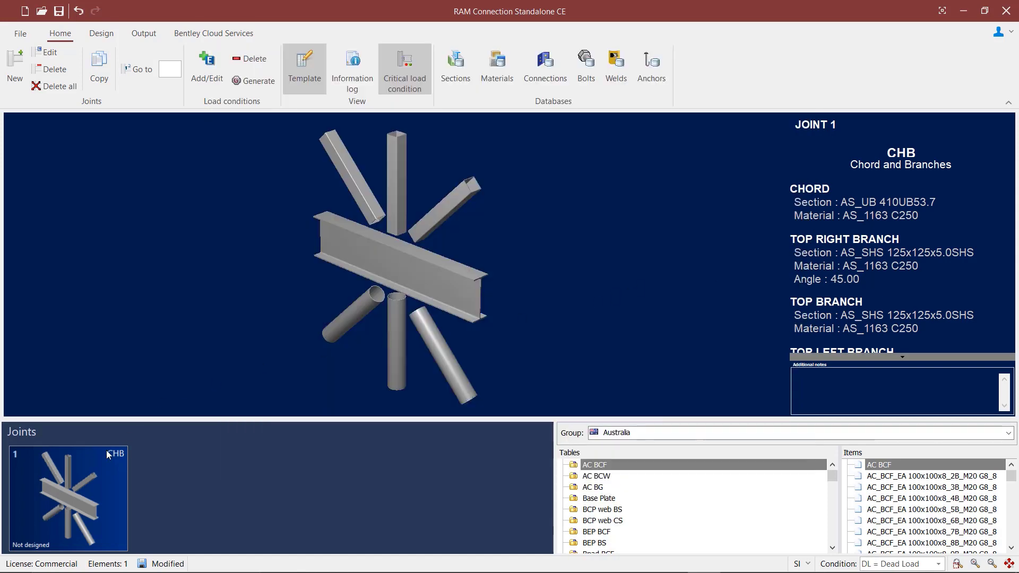
Review the sections assigned to the chord and all six branches in Joint 1's properties
double_click(79, 494)
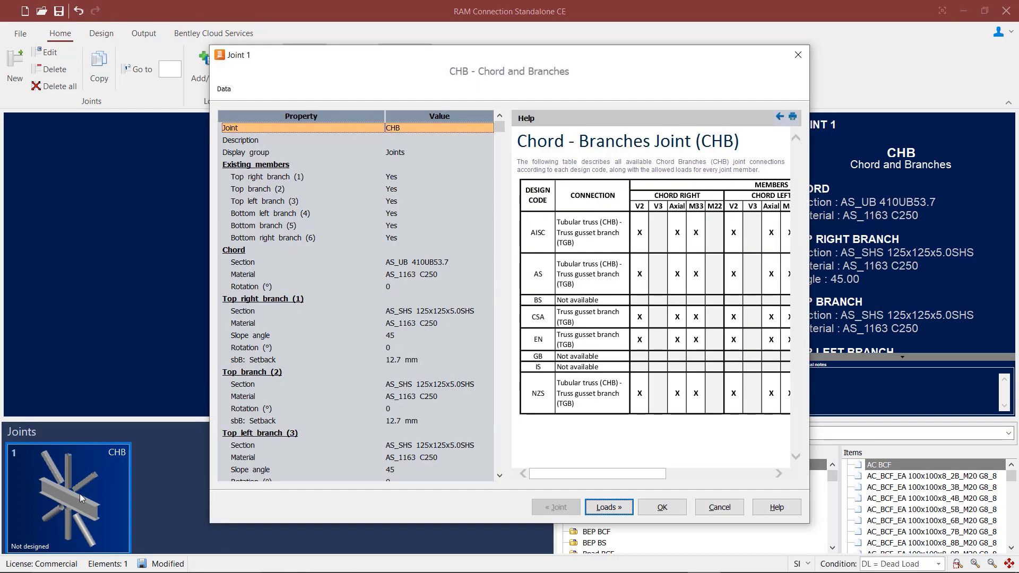
click(446, 264)
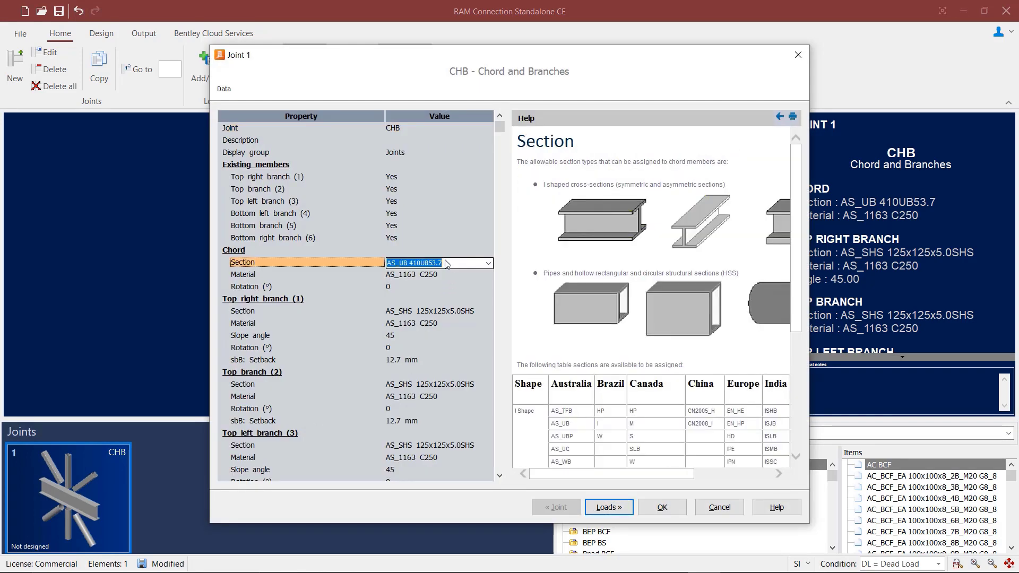
click(464, 313)
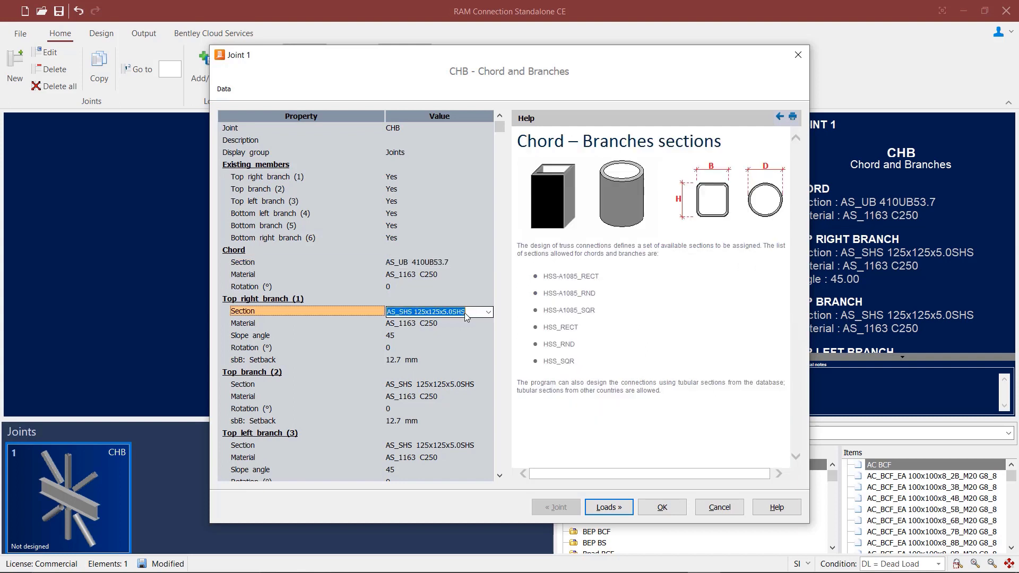
click(432, 384)
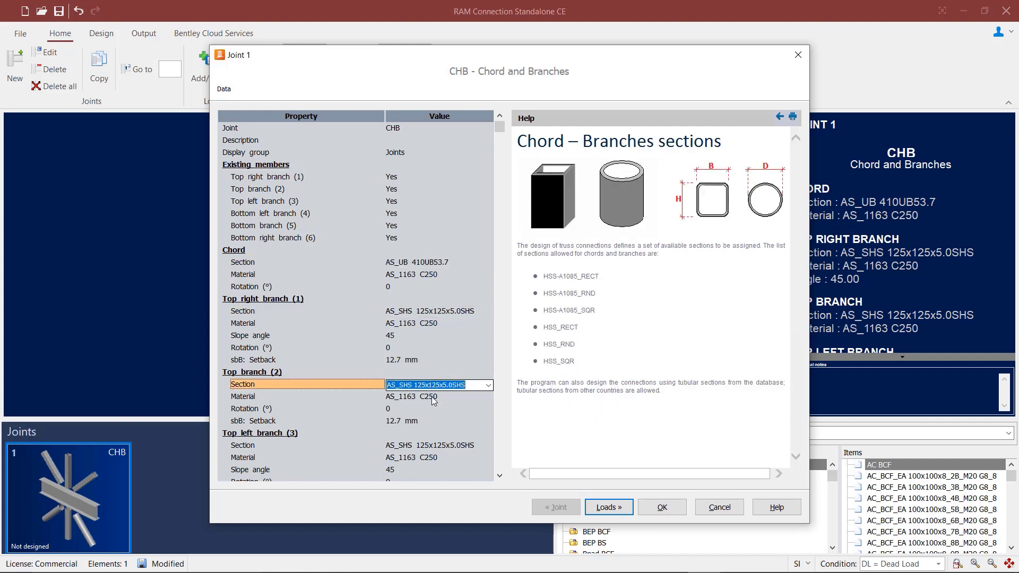
click(430, 446)
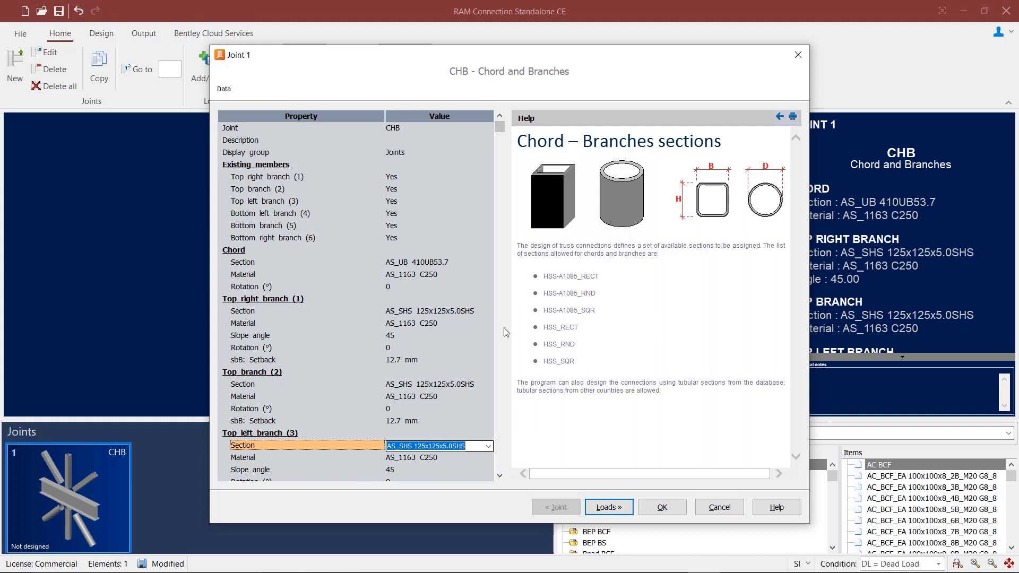
scroll(504, 332, down, 10)
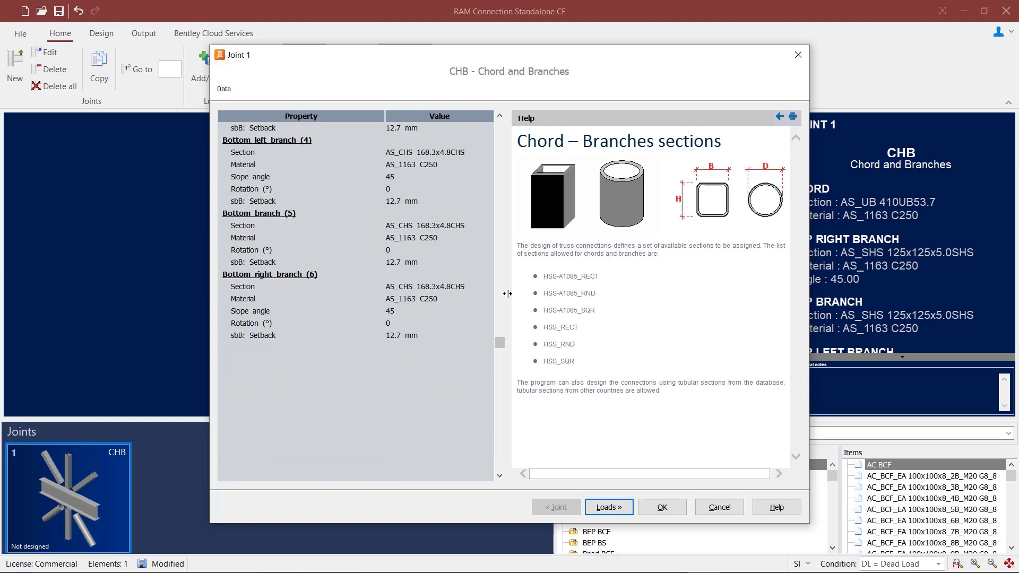
click(450, 154)
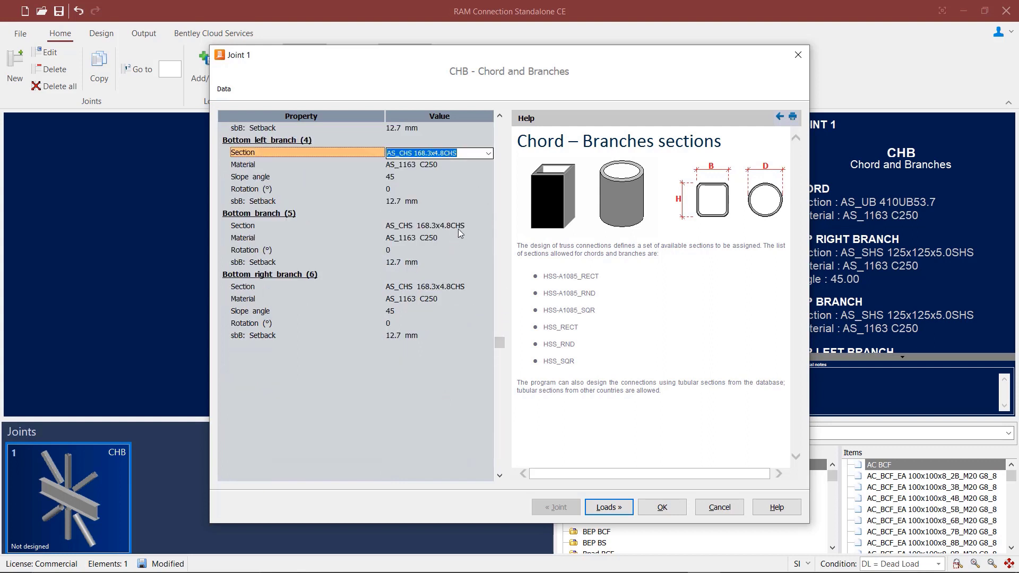
click(458, 227)
click(455, 287)
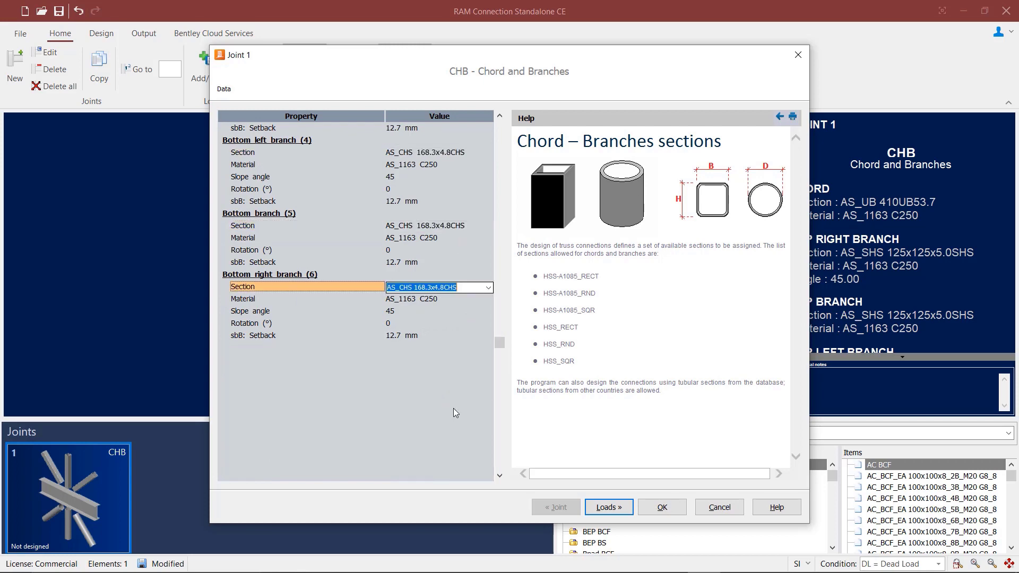
click(662, 506)
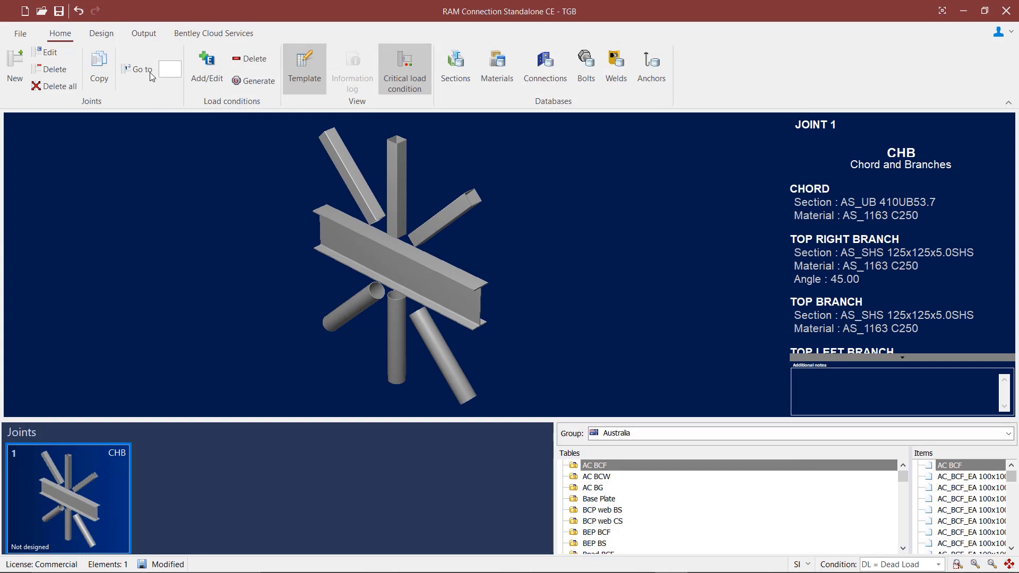
Examine the design codes available for the connection design and close the settings without changes
click(101, 34)
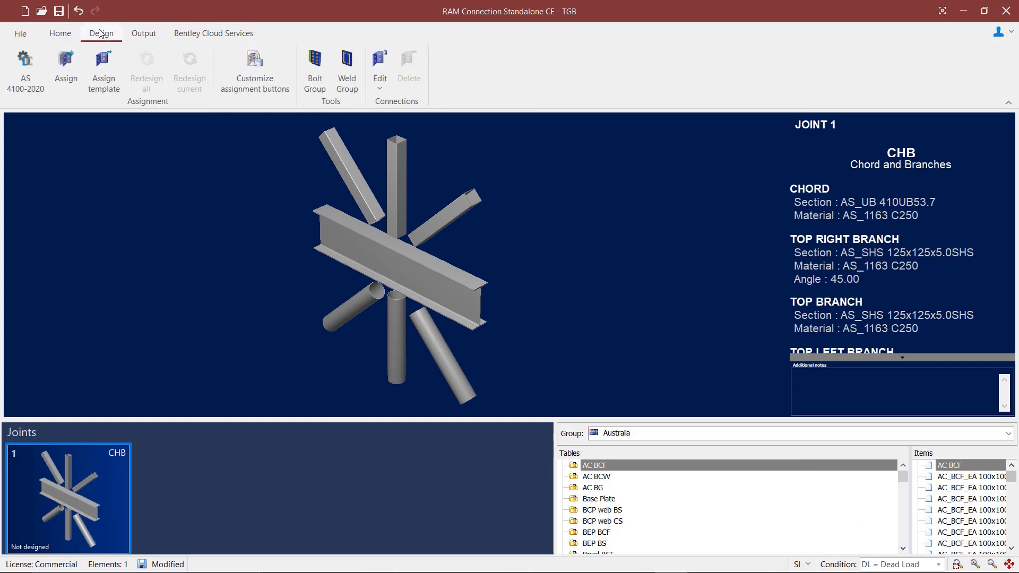
click(36, 59)
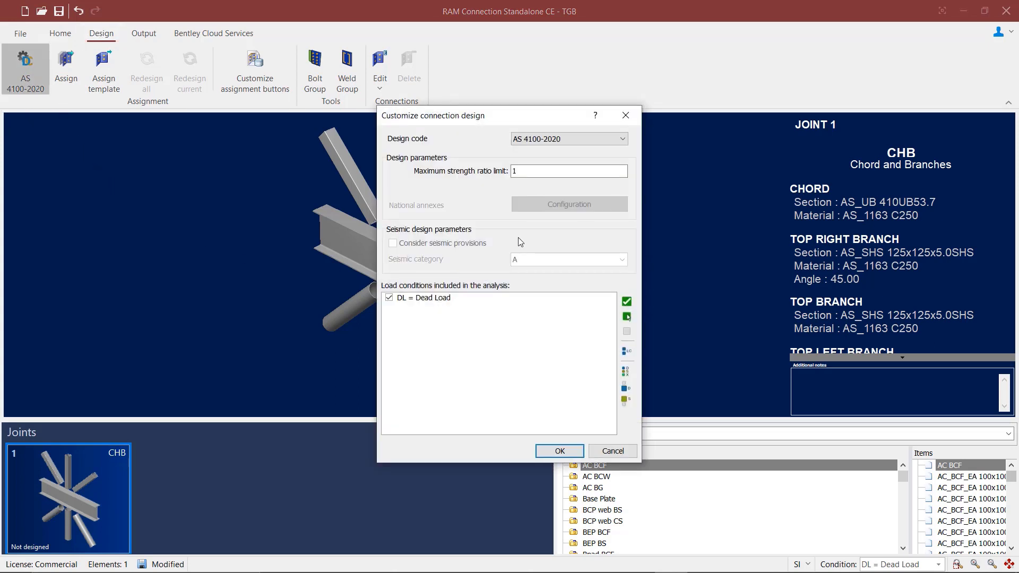
click(619, 142)
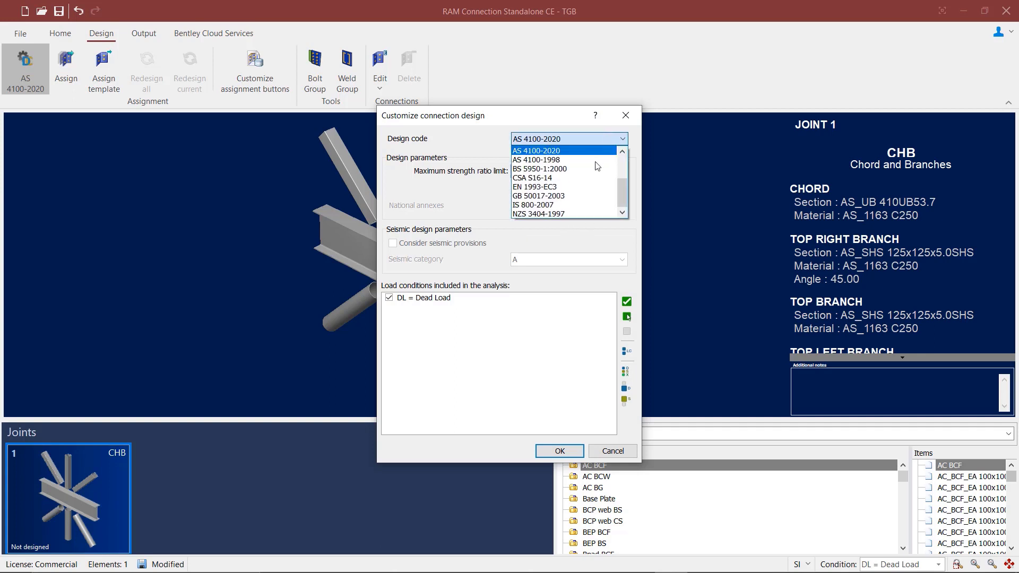
scroll(595, 162, up, 6)
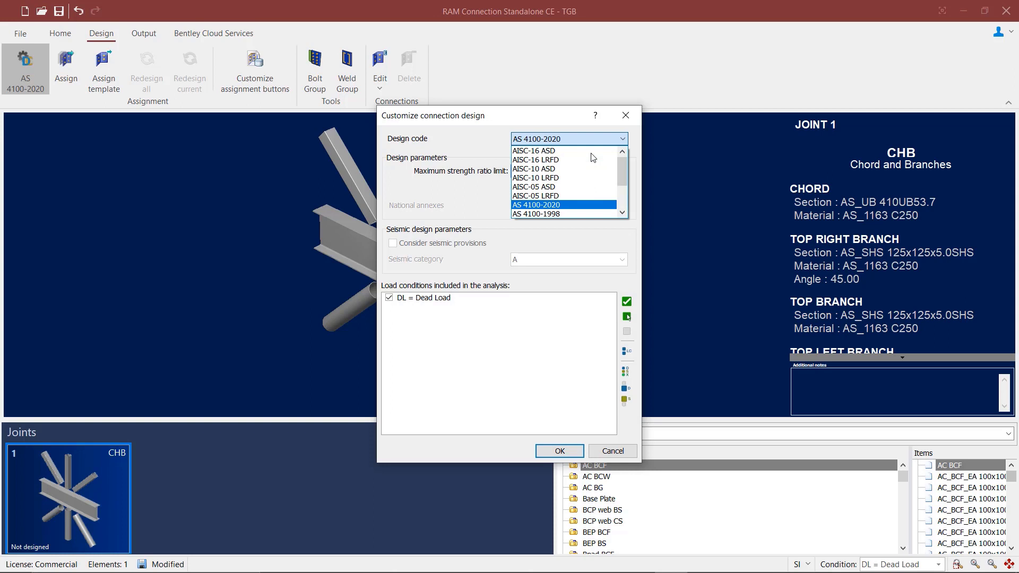
click(592, 121)
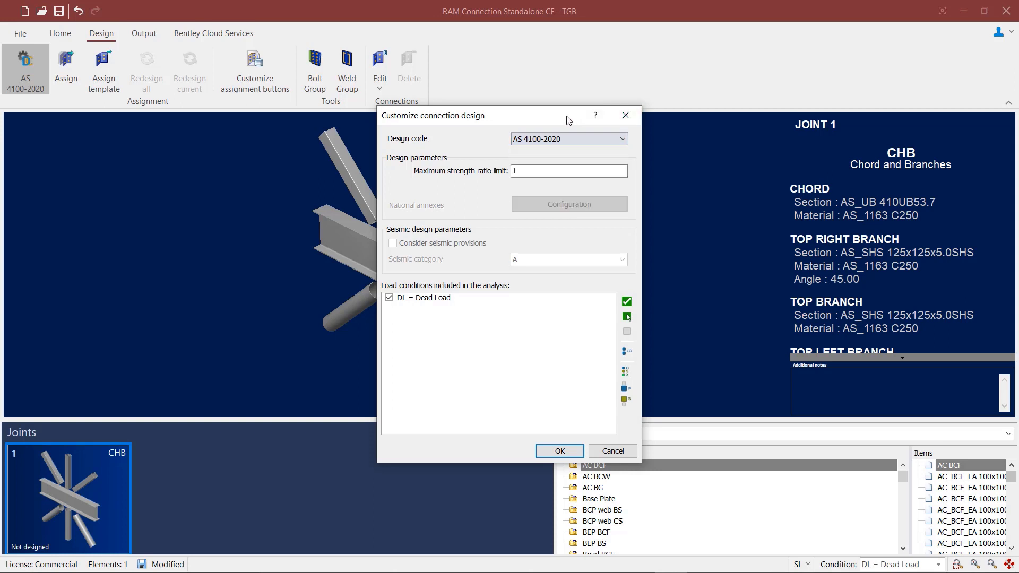
click(617, 119)
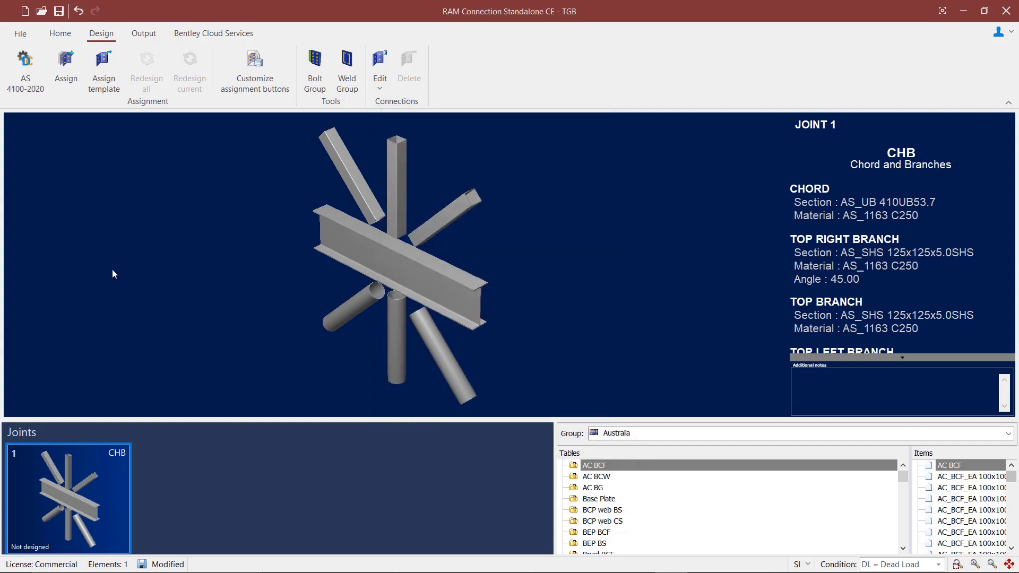
Assign the TGB truss-gusset-branch smart connection to Joint 1
click(62, 85)
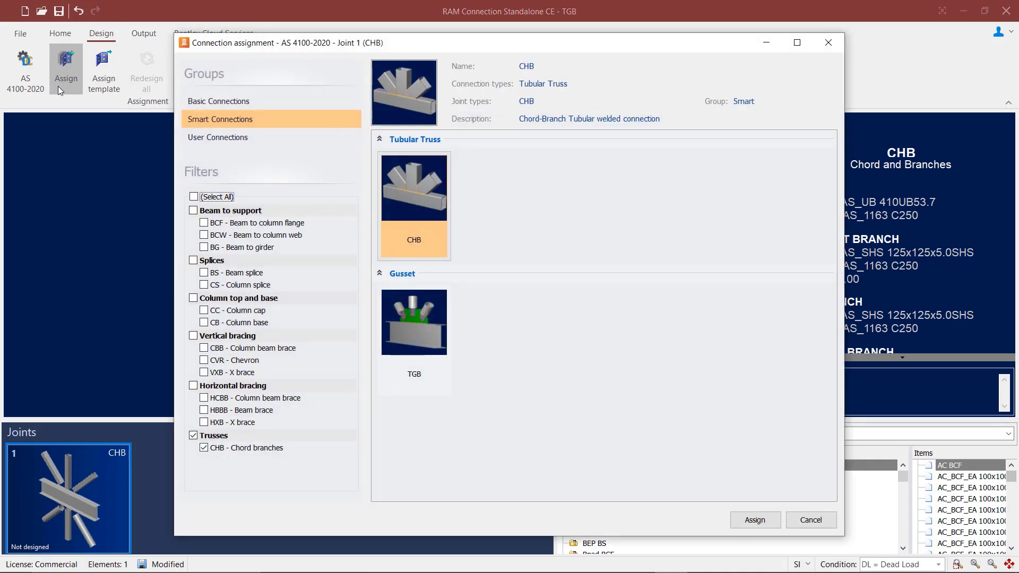
click(427, 339)
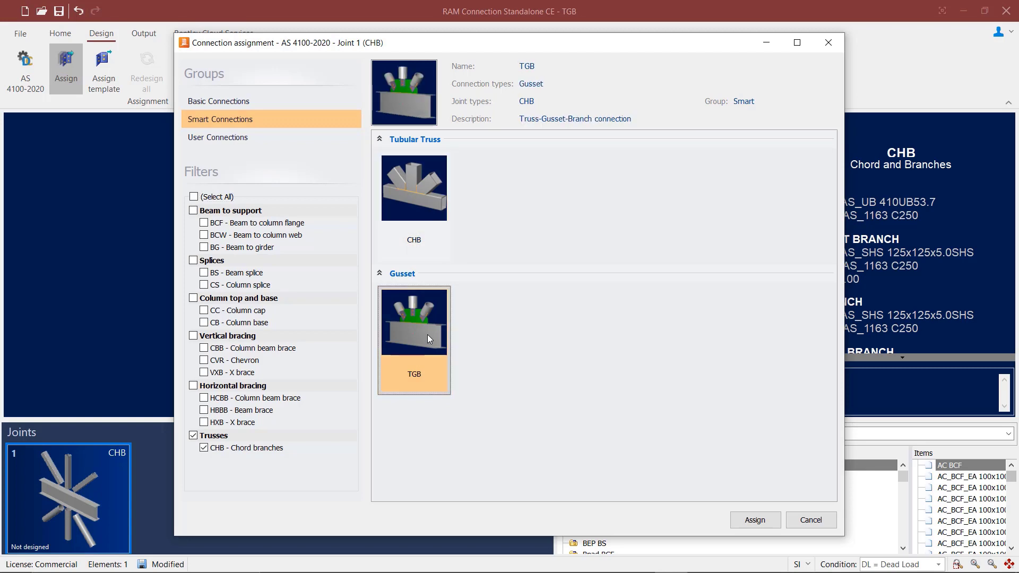
click(736, 519)
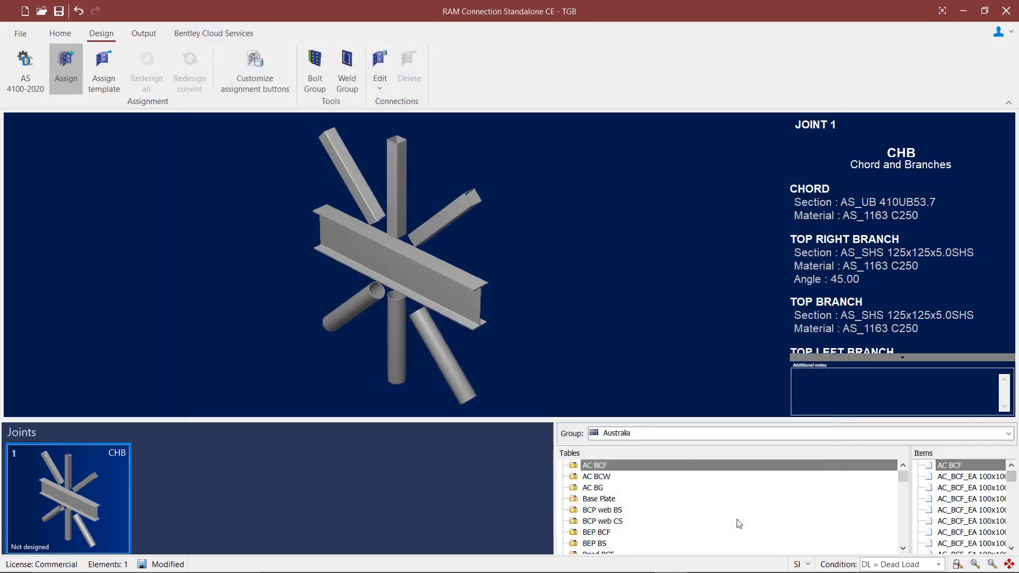
click(629, 388)
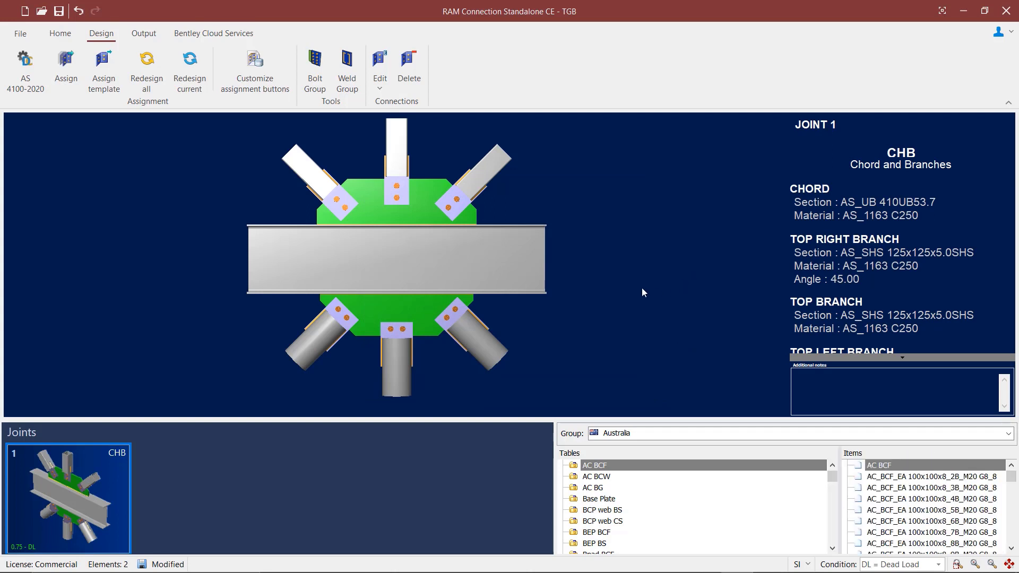
Open the gusset connection for editing and display the gusset-to-branch settings of the upper right branch
click(380, 80)
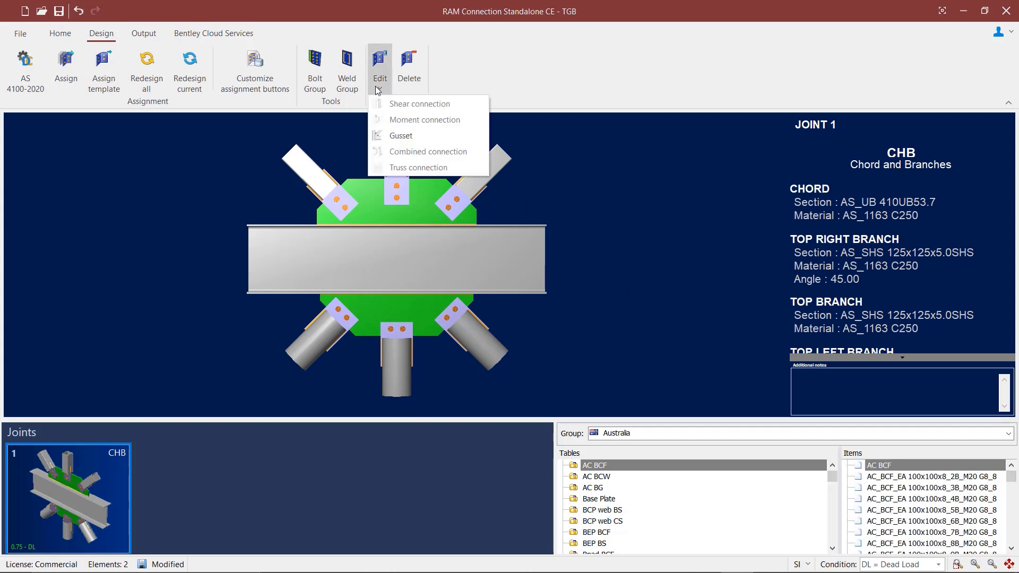
click(403, 138)
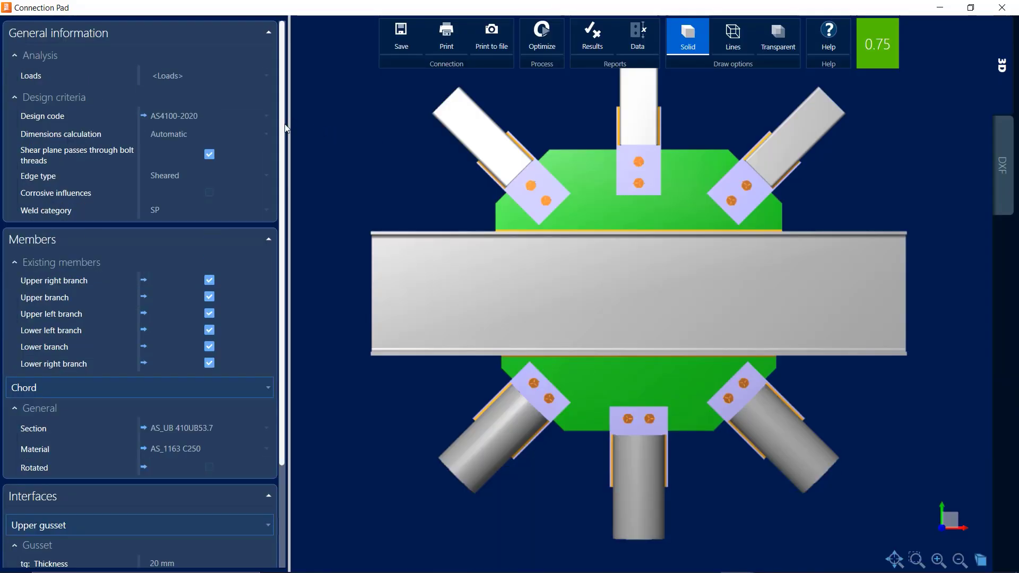
scroll(282, 154, down, 2)
scroll(282, 154, down, 6)
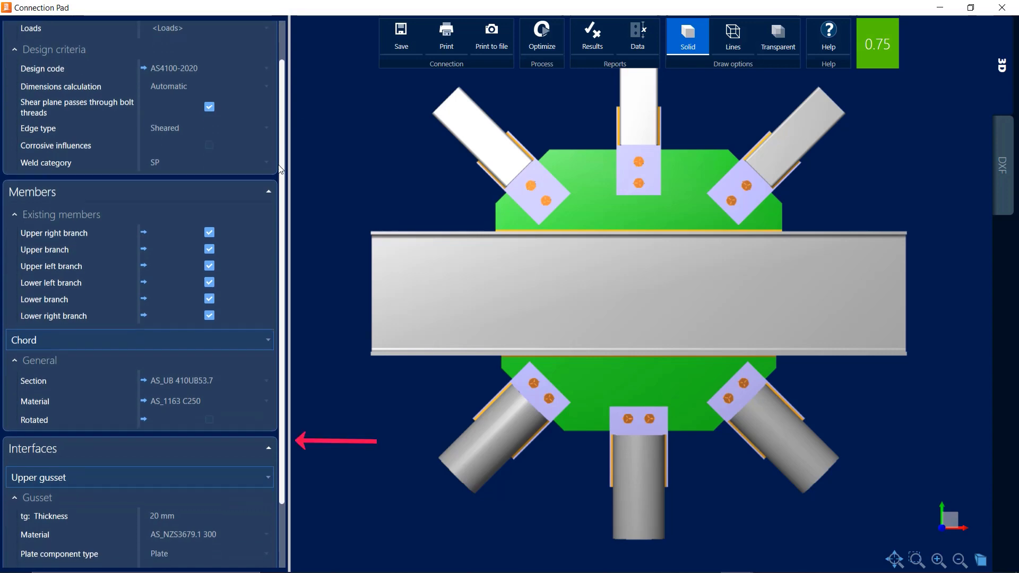
click(263, 402)
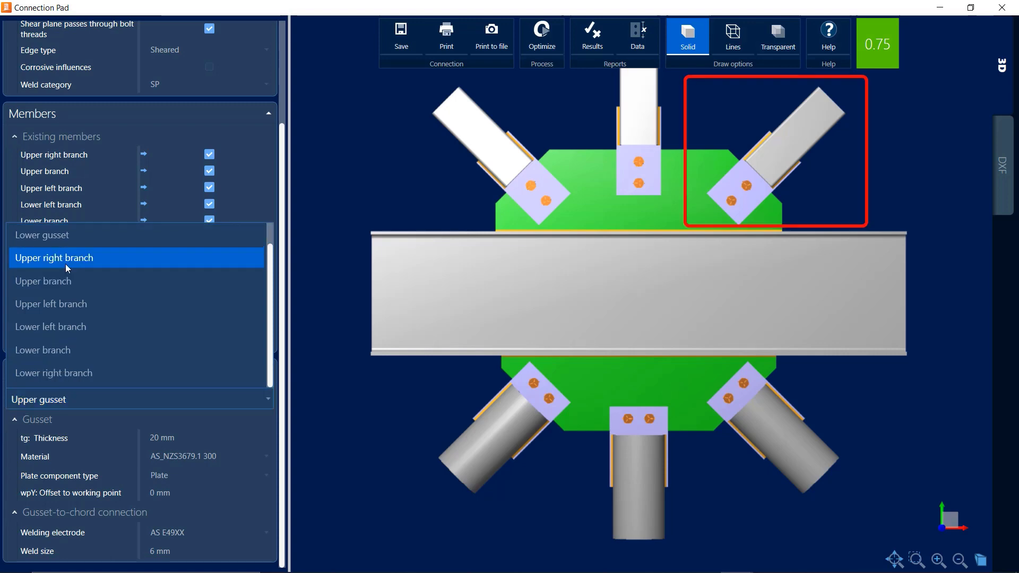
click(65, 258)
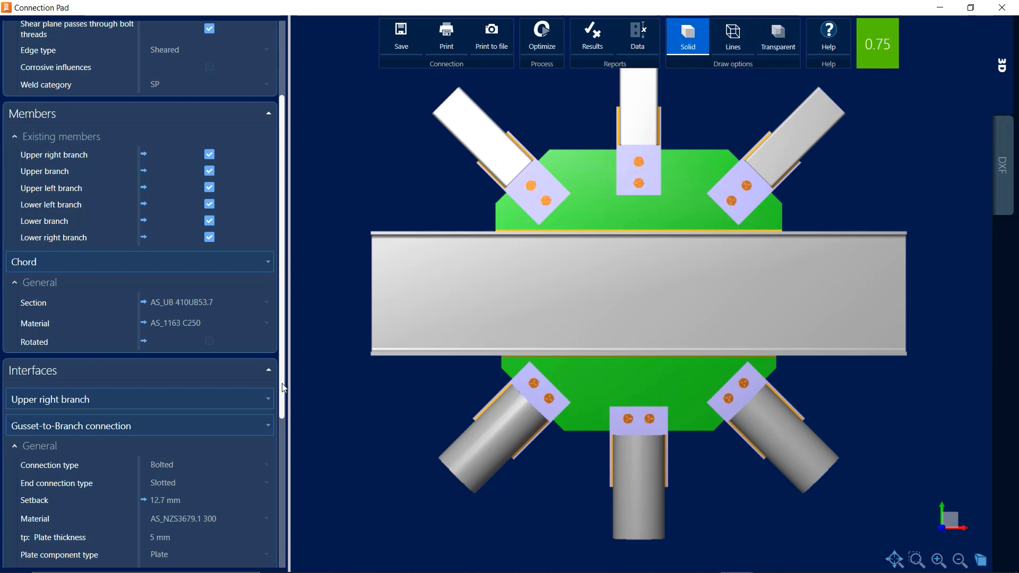
drag(282, 388, 278, 535)
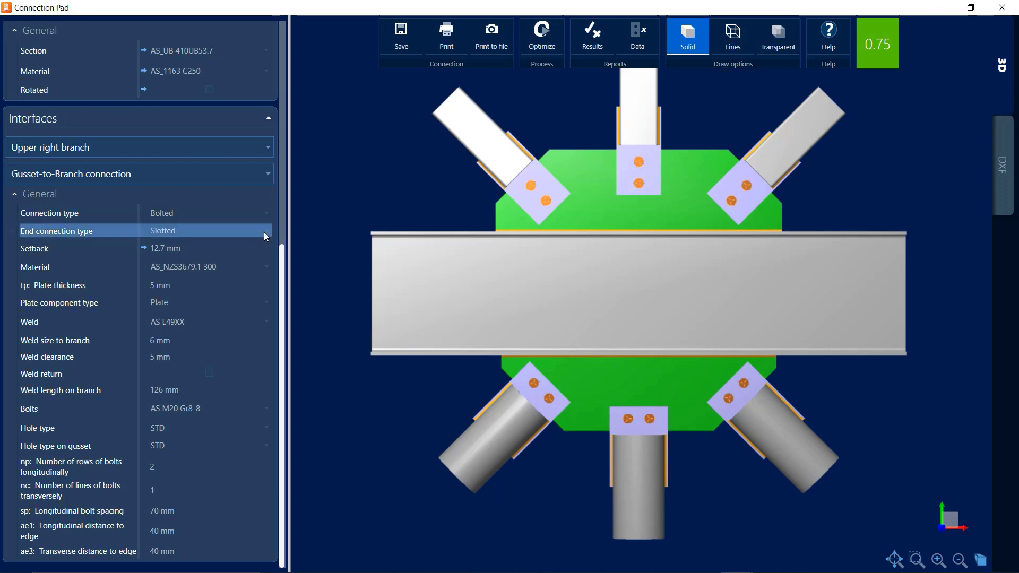
Inspect the upper right branch's slotted end in 3D and set its end connection type to Tee
drag(716, 241, 614, 242)
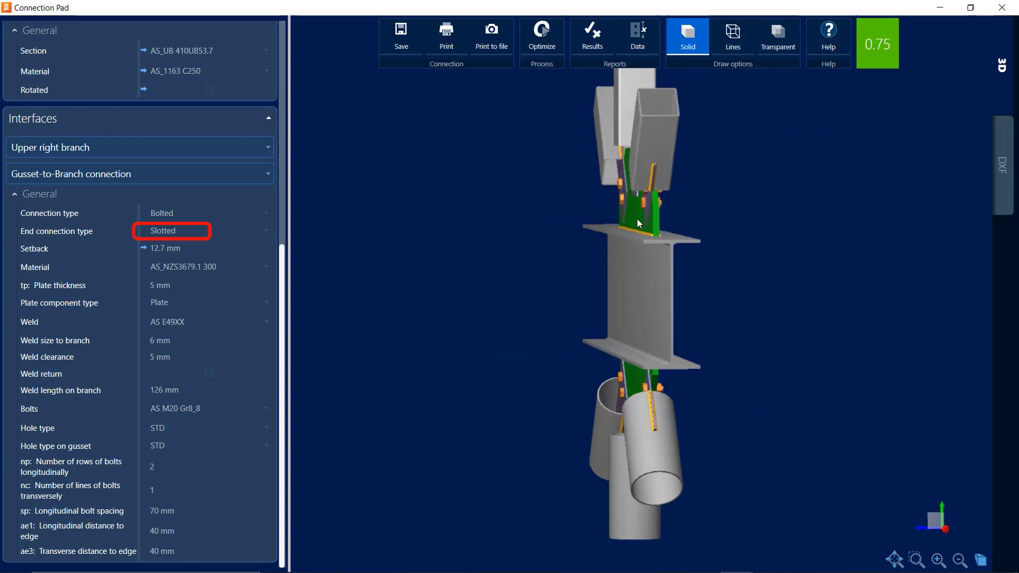
middle_drag(575, 198, 445, 215)
scroll(493, 162, up, 6)
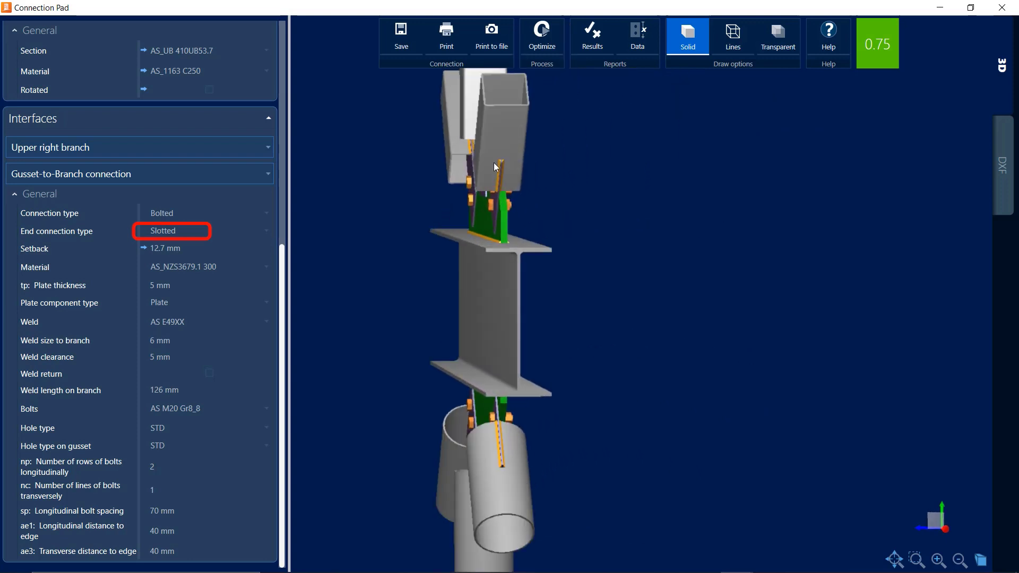
drag(488, 226, 498, 241)
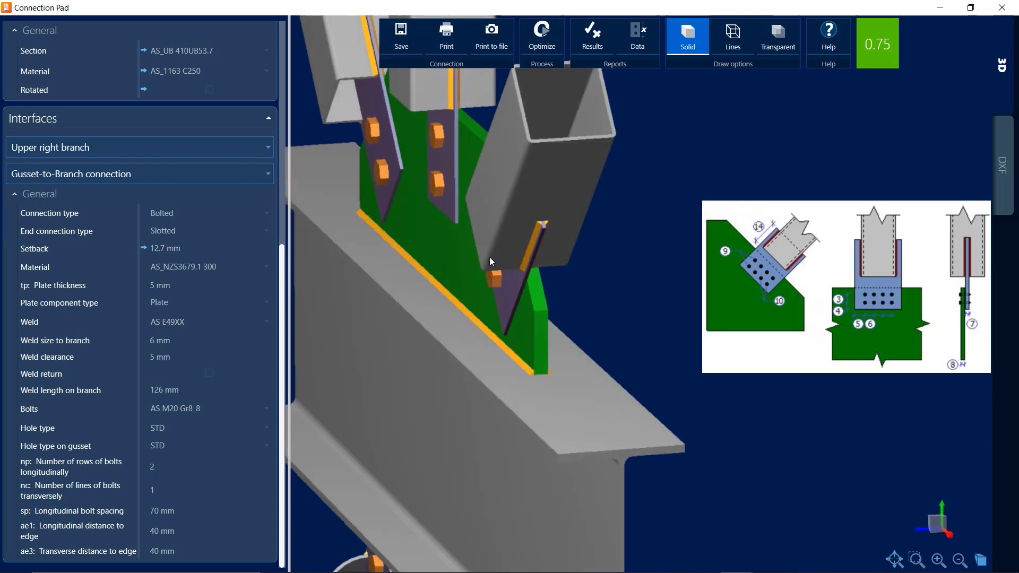
click(266, 231)
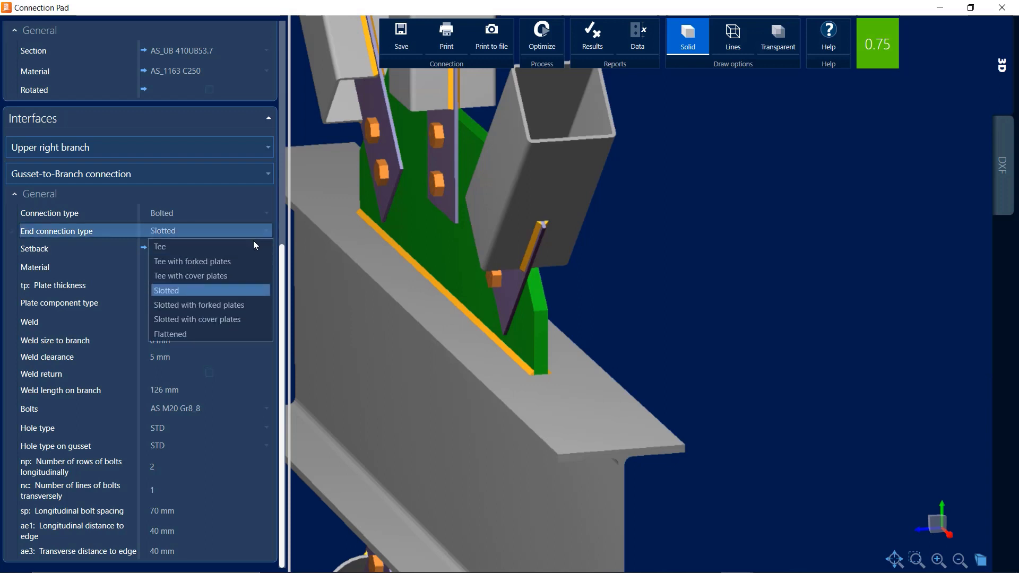
click(249, 248)
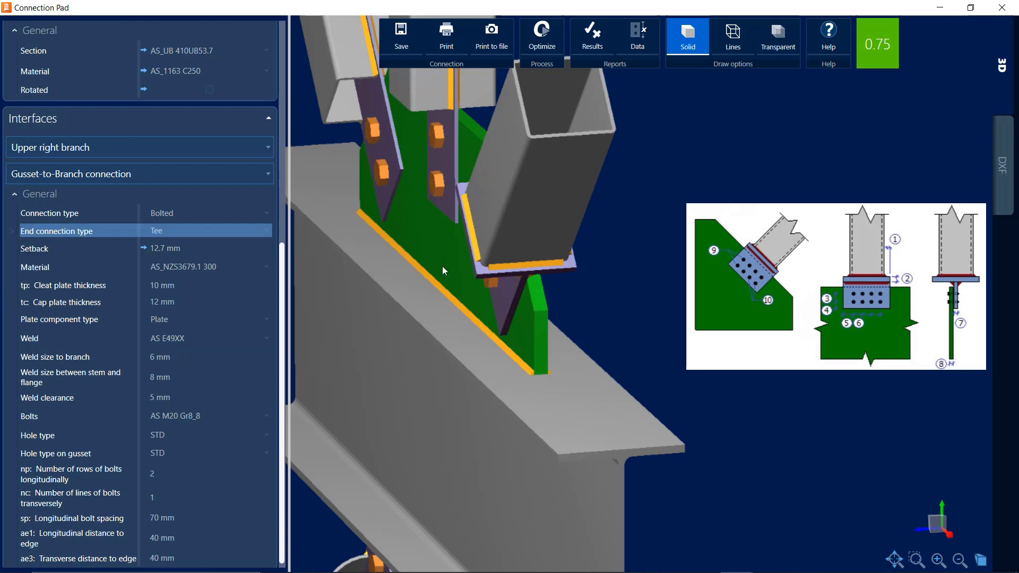
middle_drag(442, 266, 422, 246)
scroll(422, 246, up, 5)
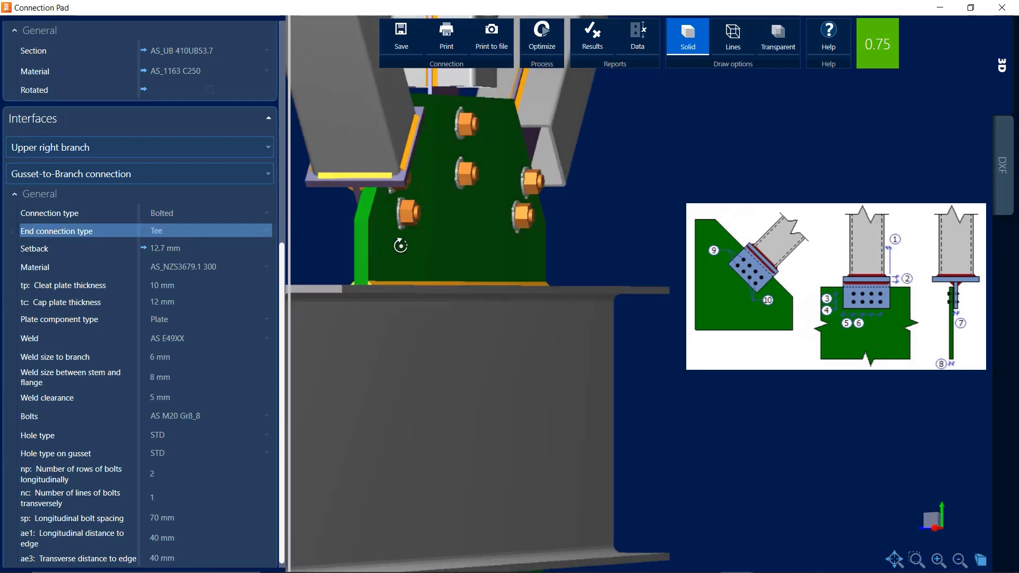
Set the upper right branch's end connection type to Tee with forked plates and inspect it in 3D
click(247, 232)
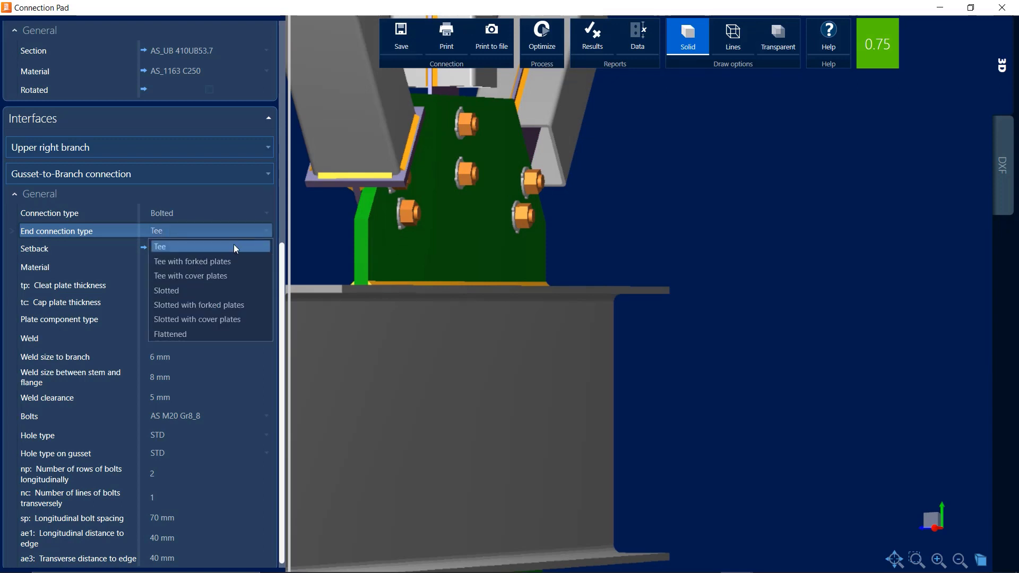
click(217, 261)
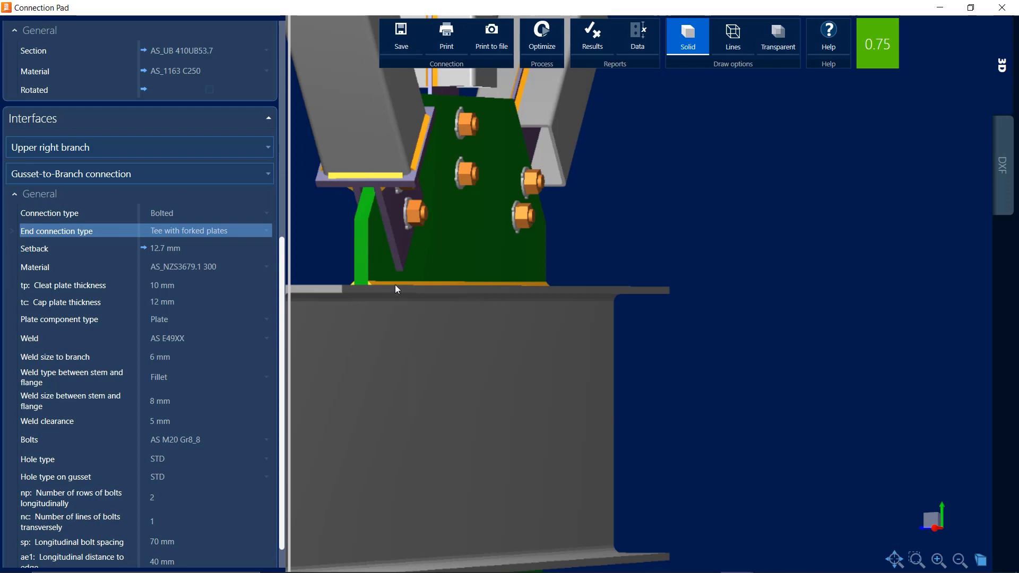
middle_drag(410, 306, 440, 351)
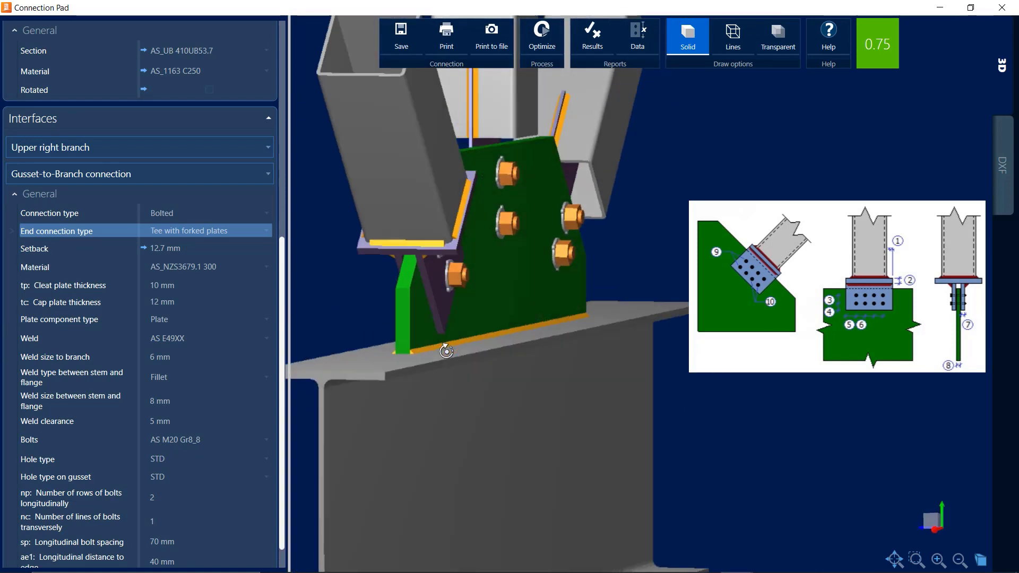
Try Tee with cover plates and Slotted with forked plates as the upper right branch's end connection type, inspecting the joint in 3D
click(221, 232)
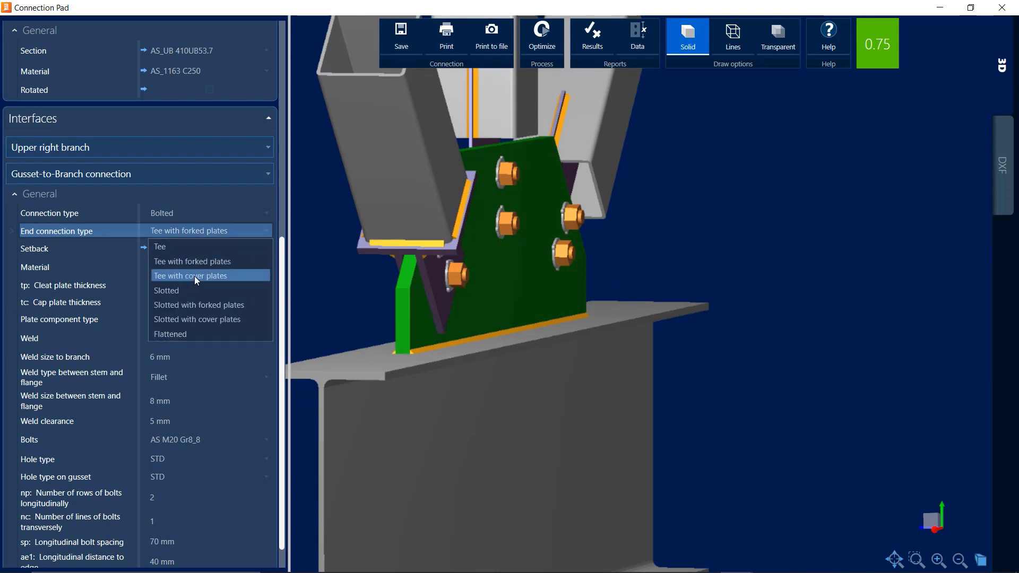
click(194, 275)
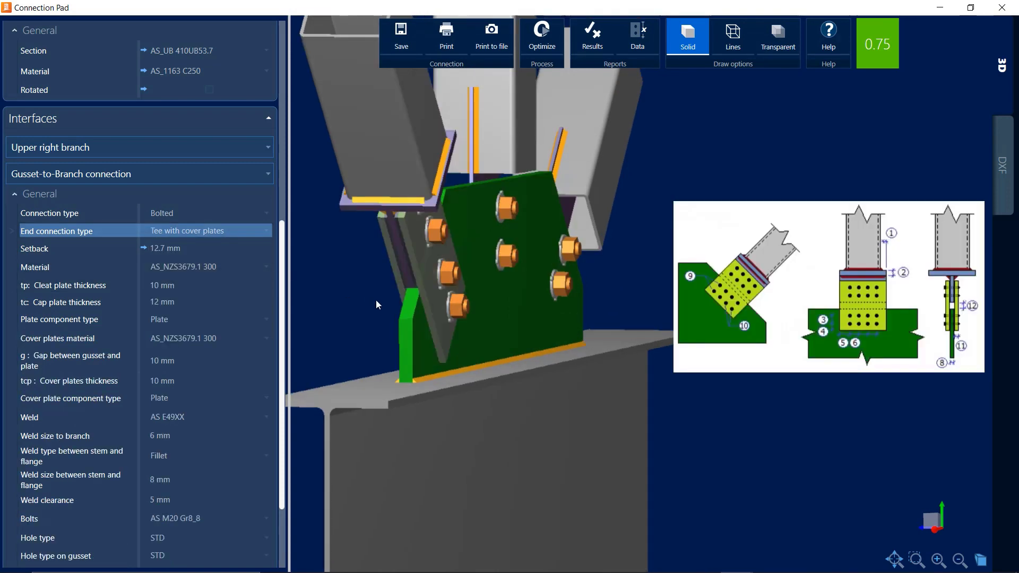
mouse_move(376, 300)
middle_down()
mouse_move(418, 301)
mouse_move(420, 291)
mouse_move(425, 301)
mouse_move(378, 303)
middle_up()
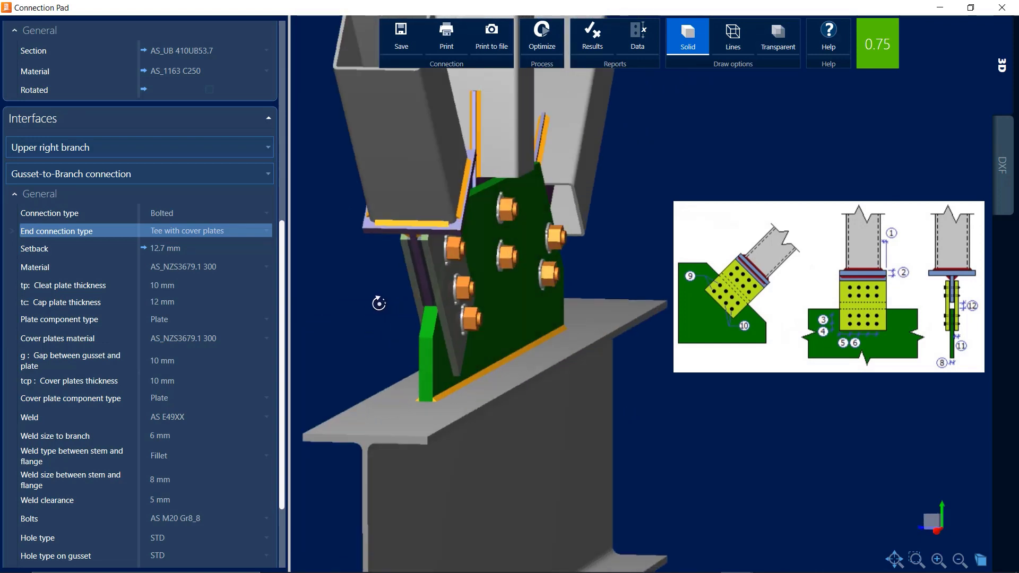
click(256, 233)
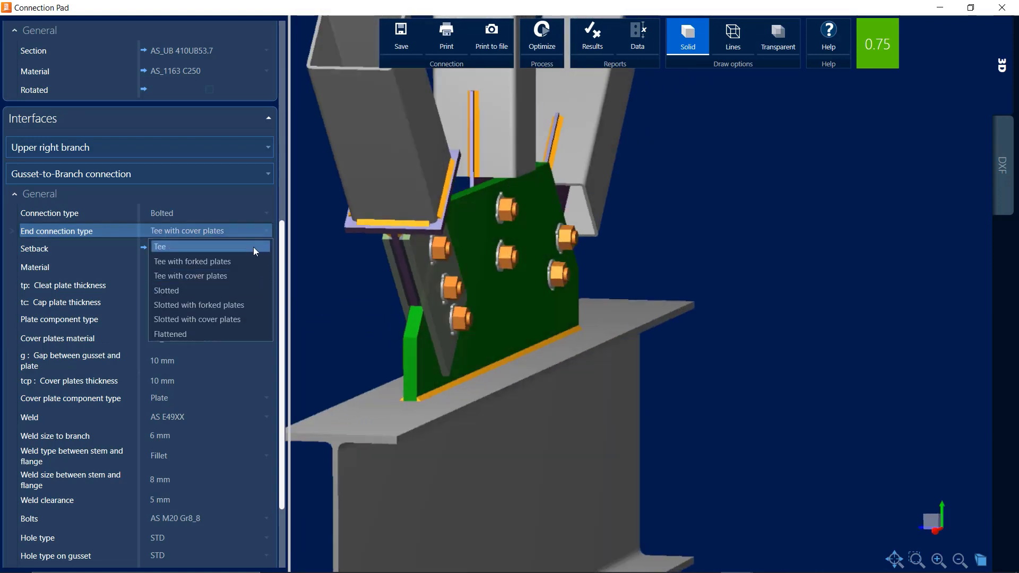
click(228, 301)
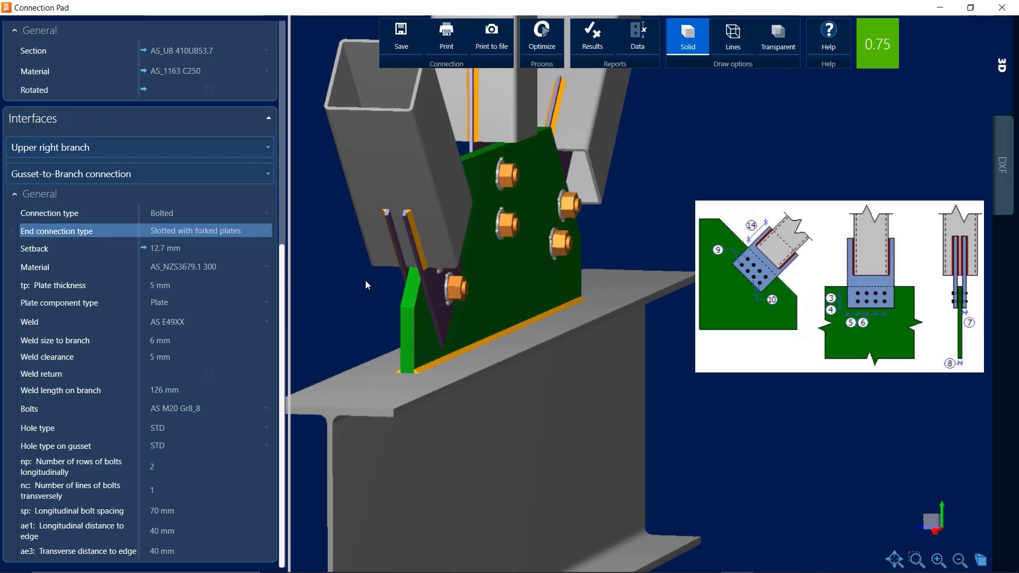
Set the upper right branch's end connection type to Slotted with cover plates and inspect the whole joint in 3D
click(245, 231)
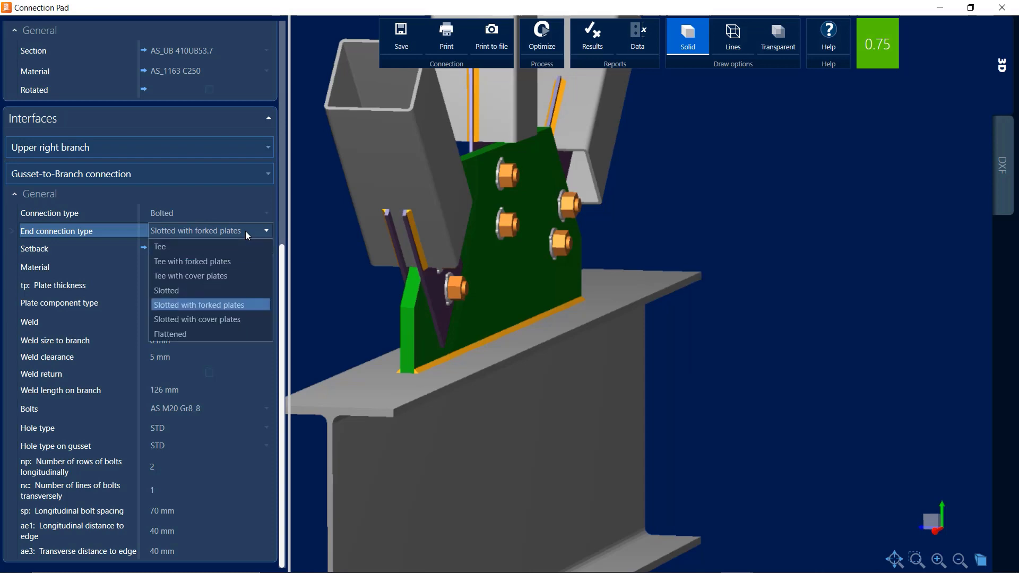
click(234, 320)
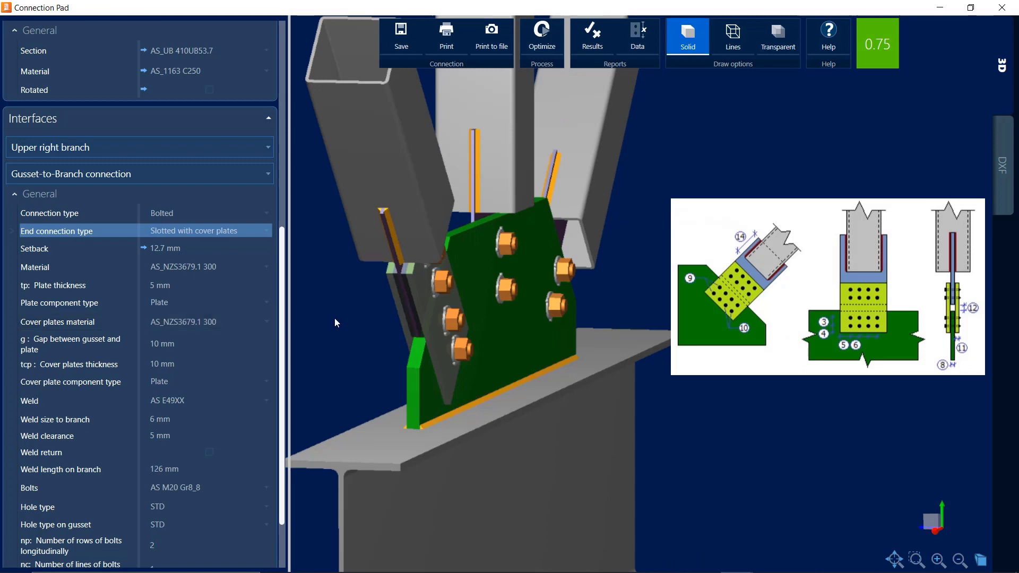
middle_drag(335, 318, 489, 303)
scroll(473, 269, down, 5)
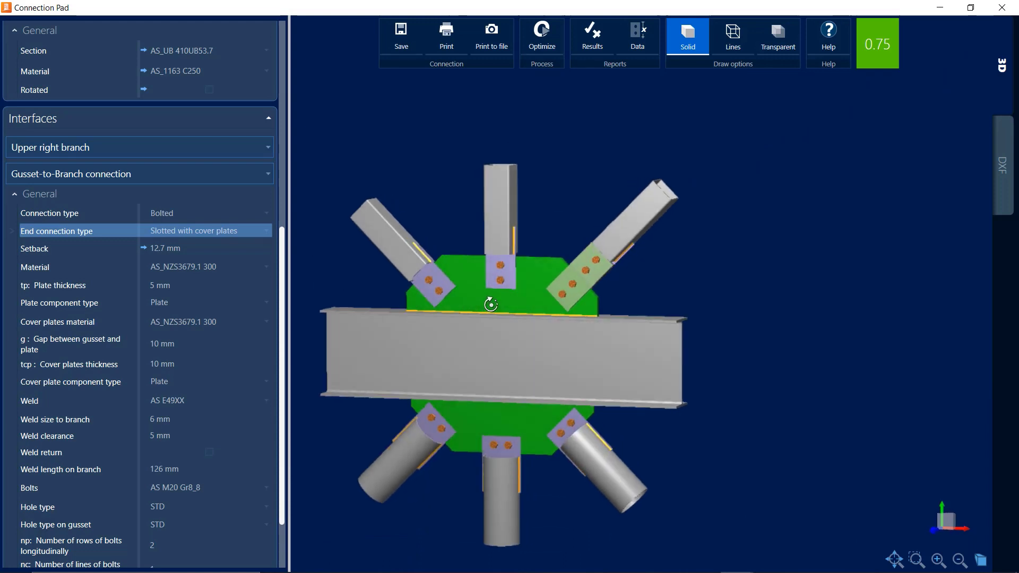
Change the upper left branch's gusset-to-branch connection type to Welded
click(145, 148)
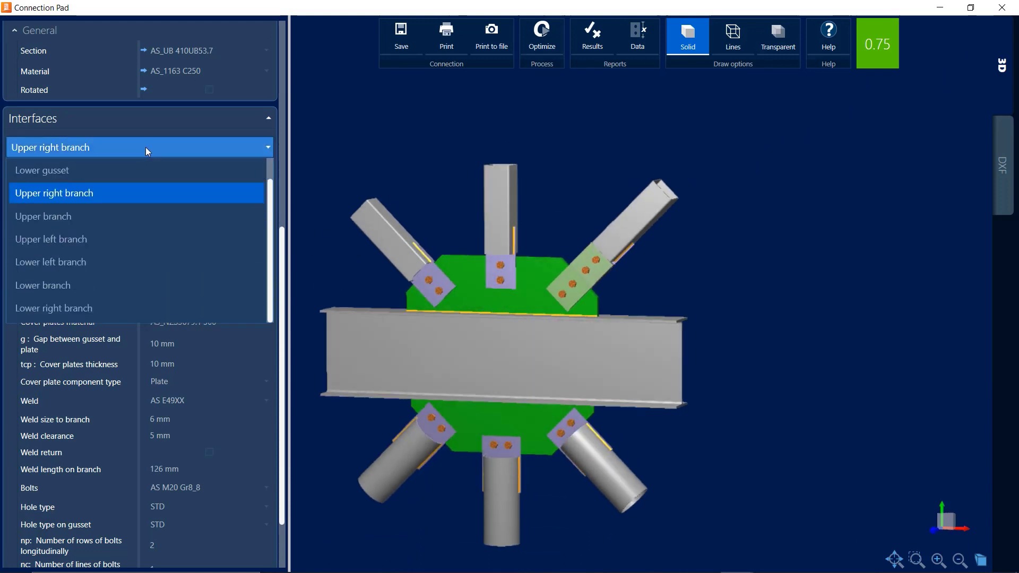
click(85, 242)
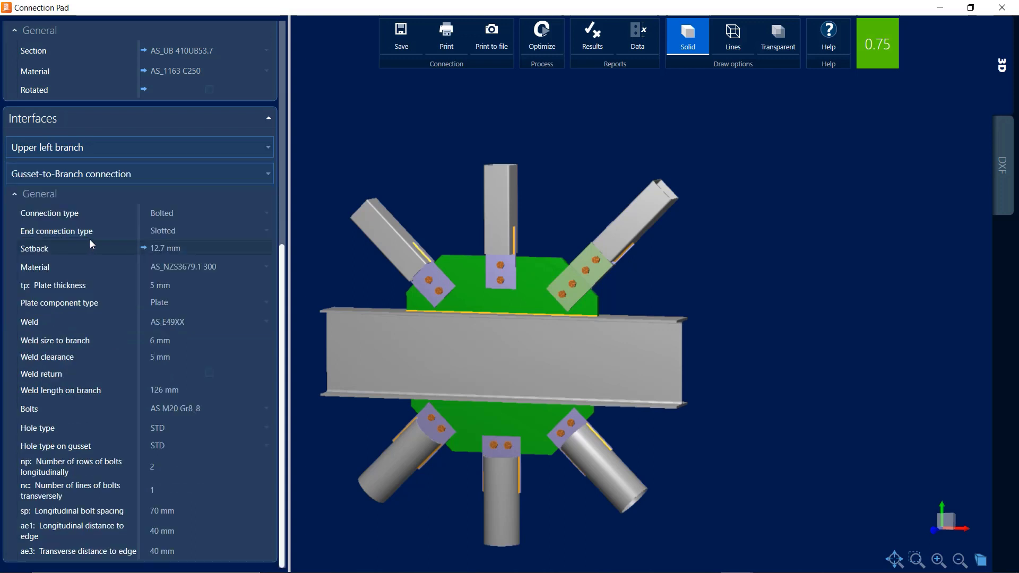
click(234, 215)
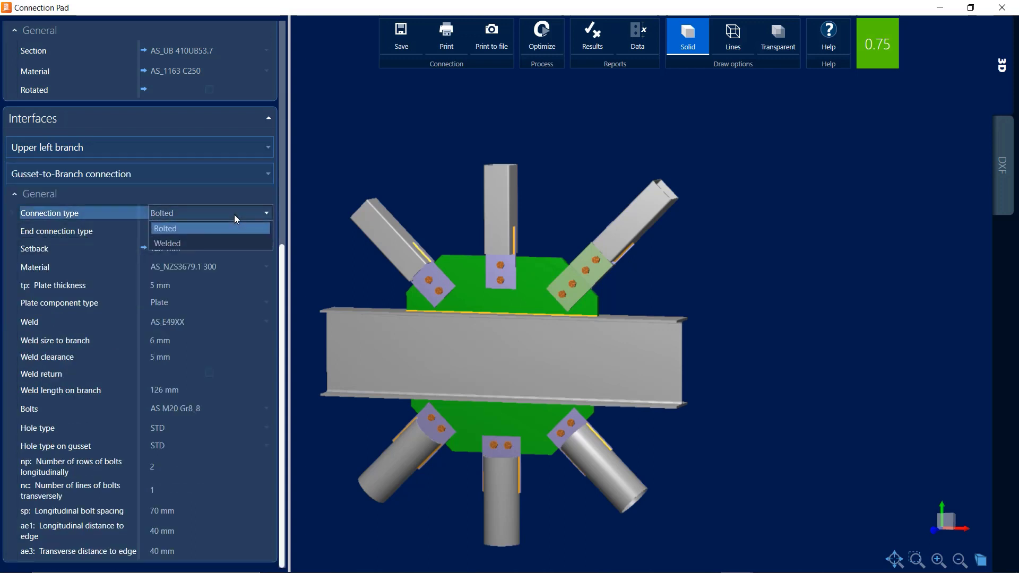
click(241, 244)
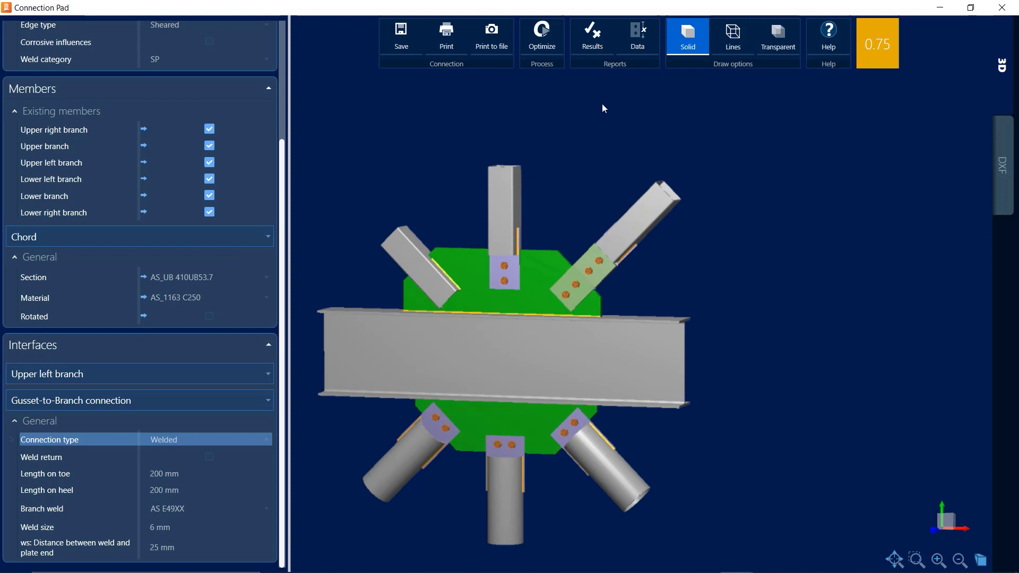
Examine the weld size detailing check for the gusset to top left branch interface in the results report, and close the report
click(593, 42)
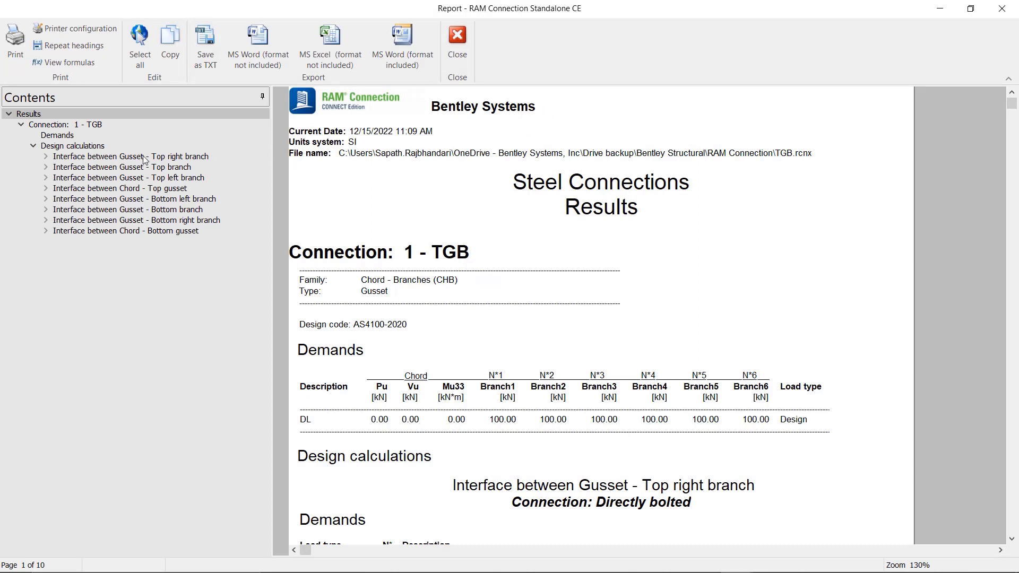
click(95, 179)
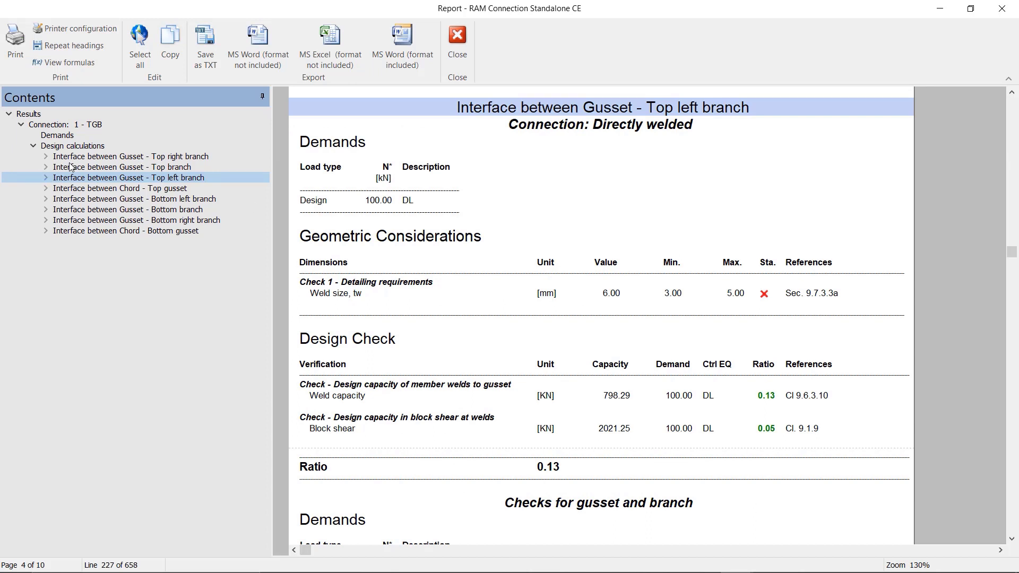
click(46, 178)
click(85, 190)
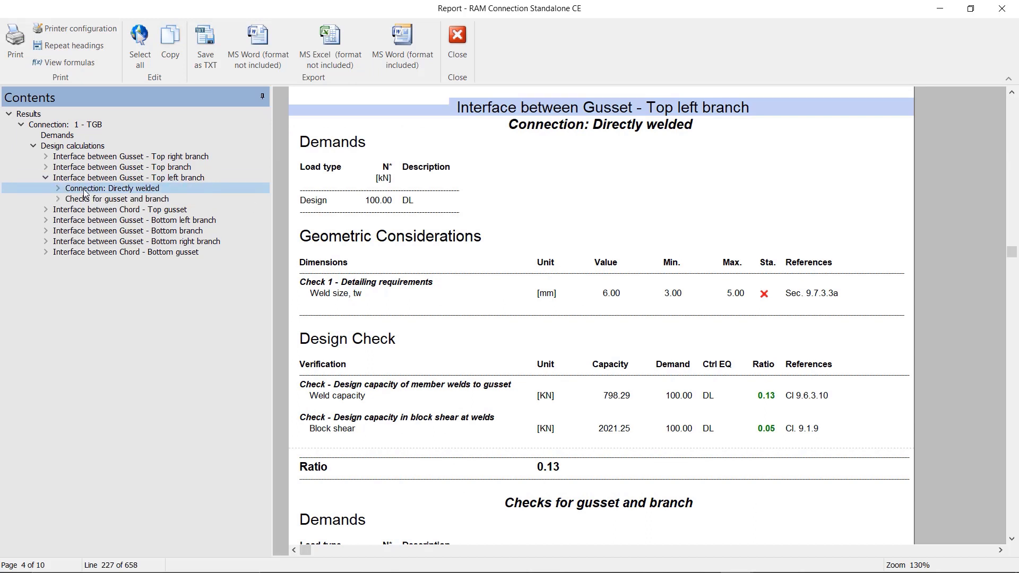
click(762, 288)
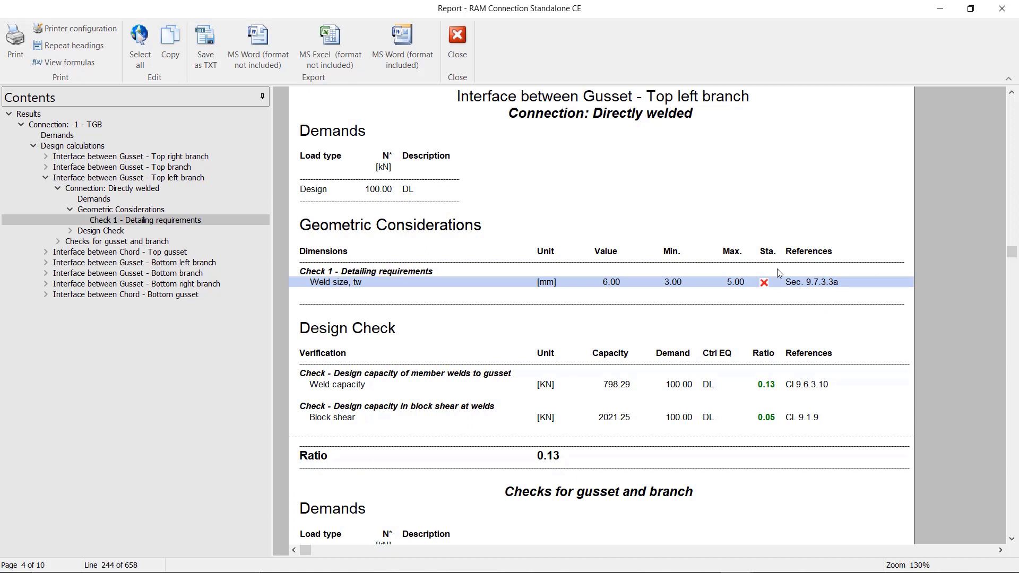
click(1002, 9)
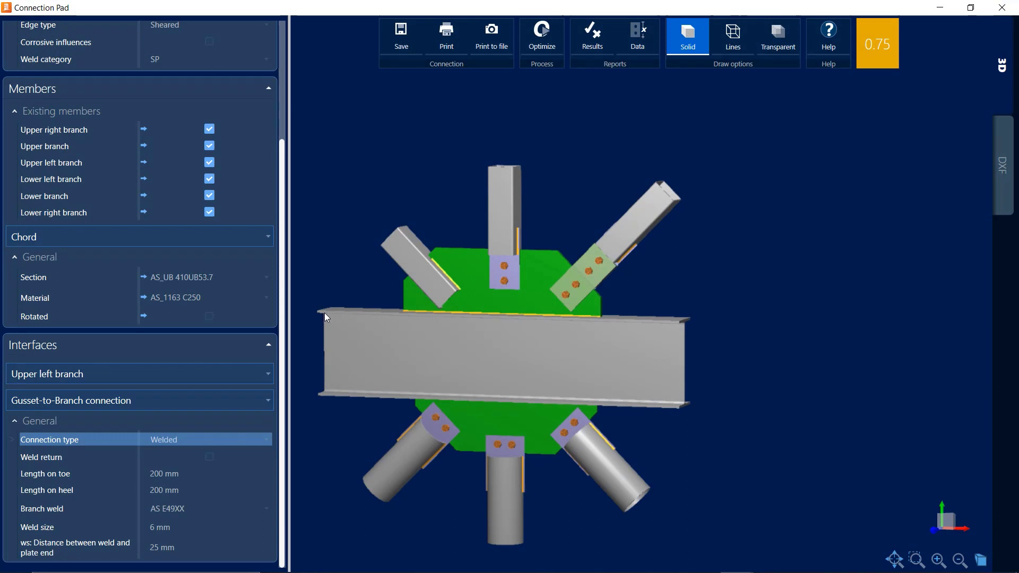
Set the upper left branch's weld size to 5 mm and view the joint from the front
click(184, 524)
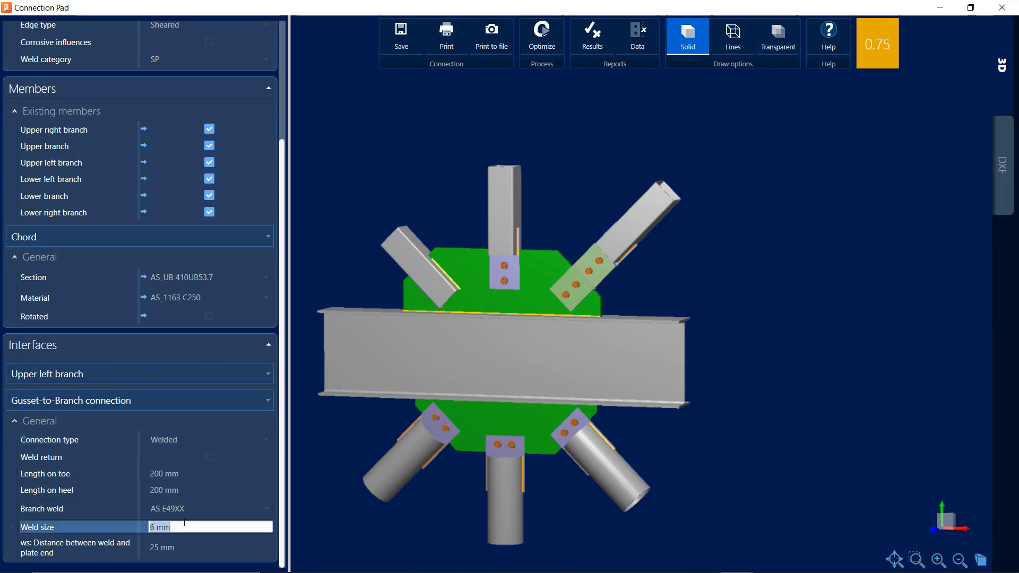
text(5)
key(Tab)
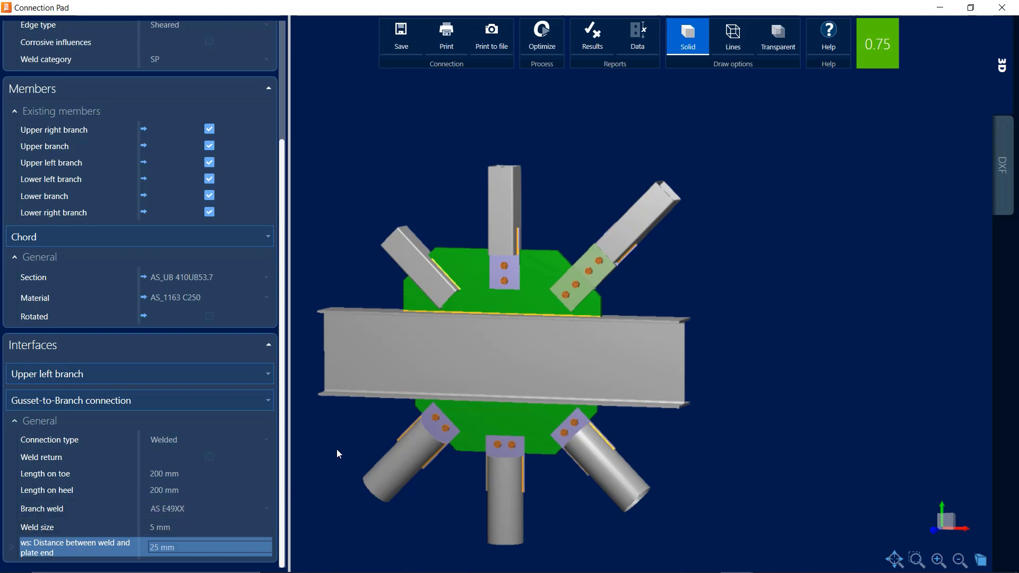
middle_drag(473, 361, 504, 348)
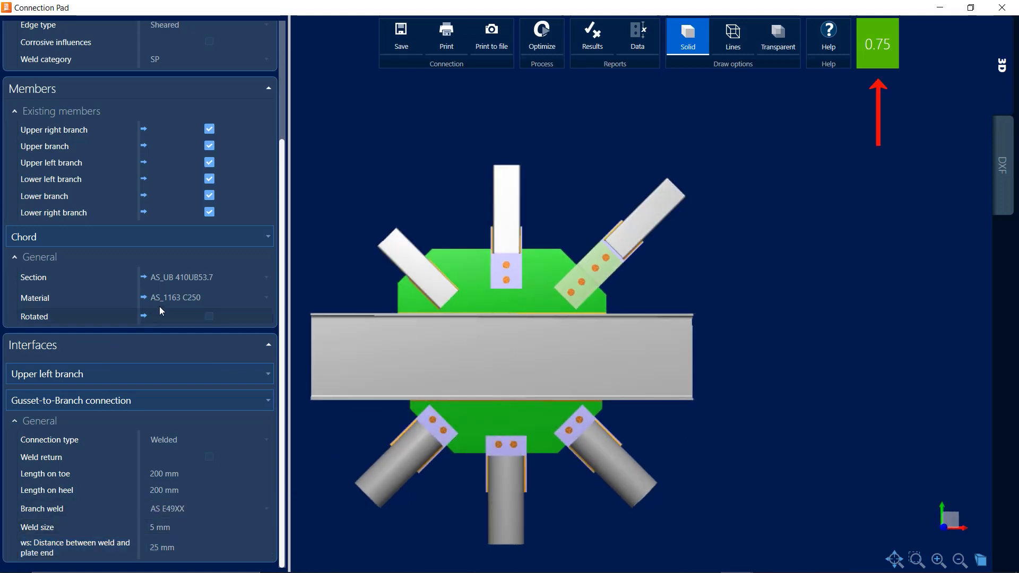
Set the lower branch's end connection type to Flattened and inspect its flattened end in 3D
click(91, 371)
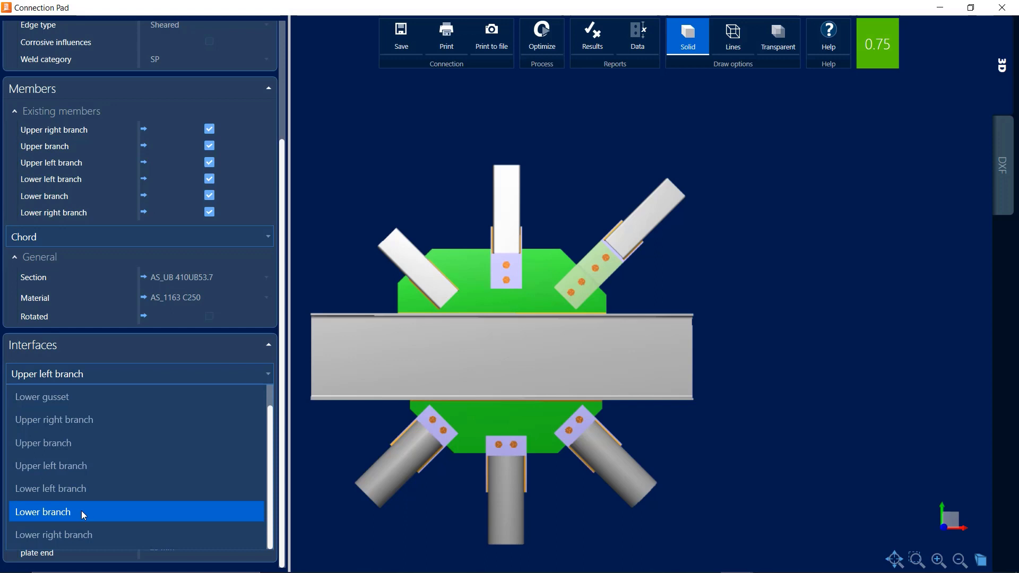
click(81, 510)
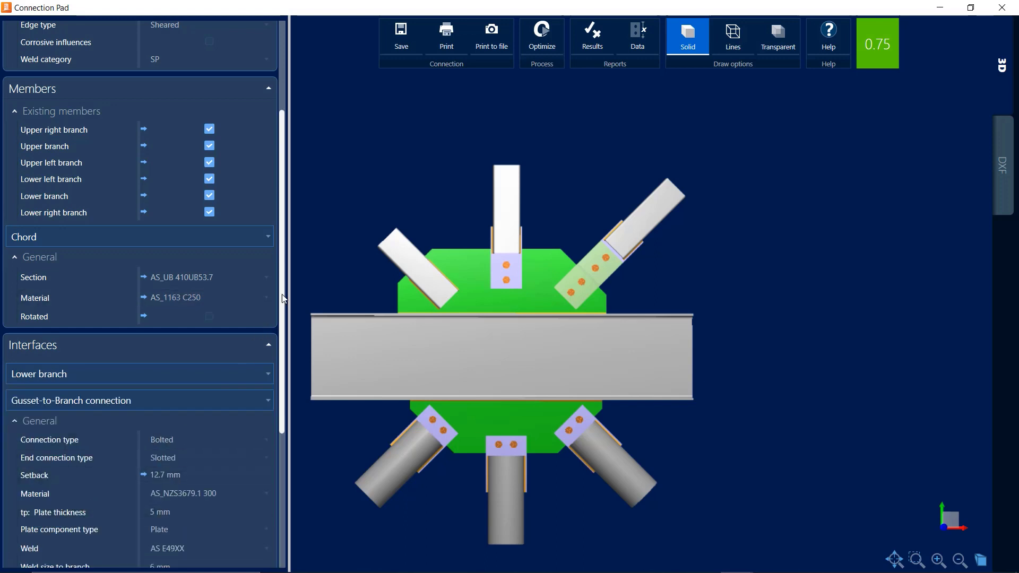
drag(281, 293, 281, 442)
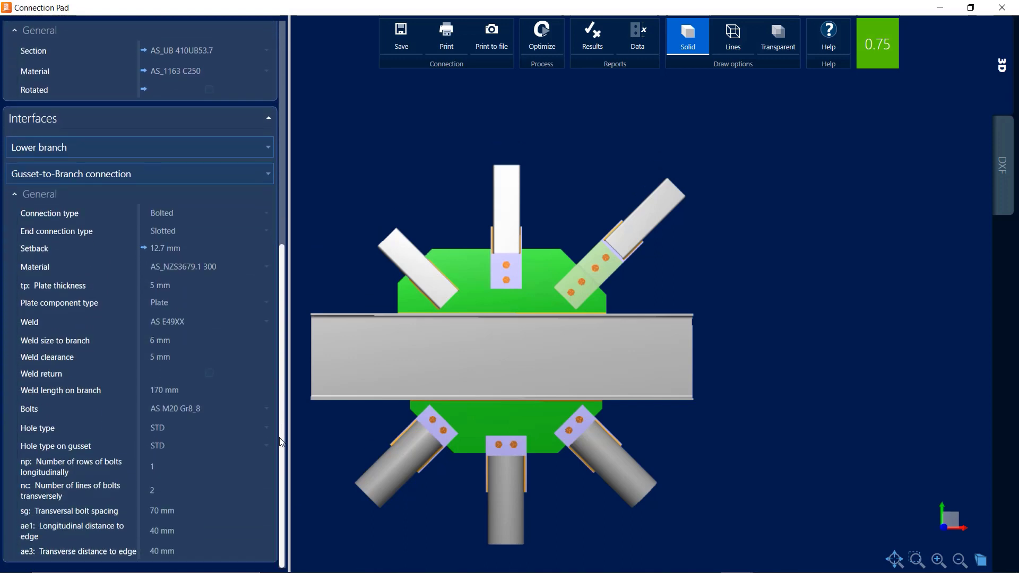
click(180, 231)
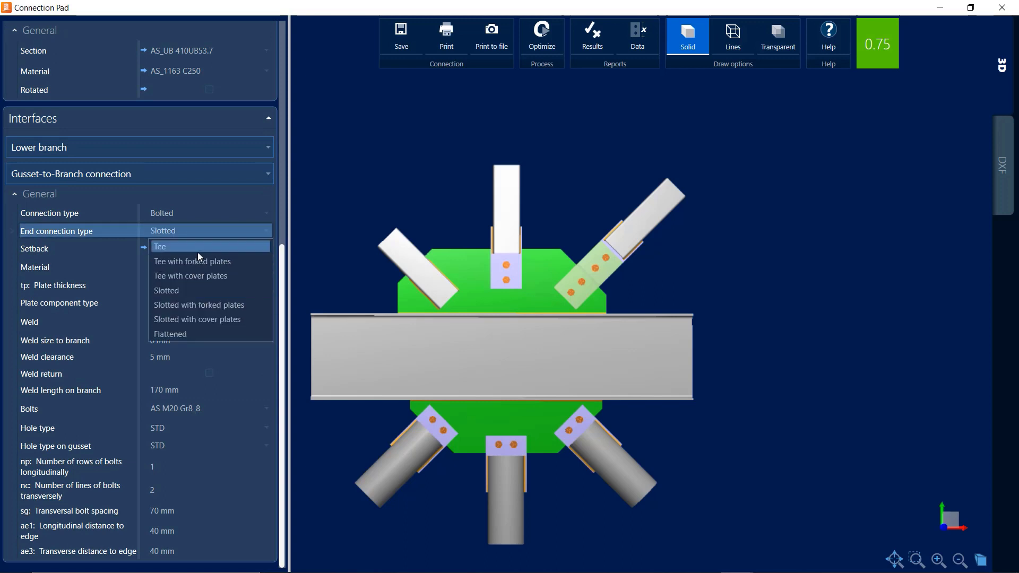
click(202, 334)
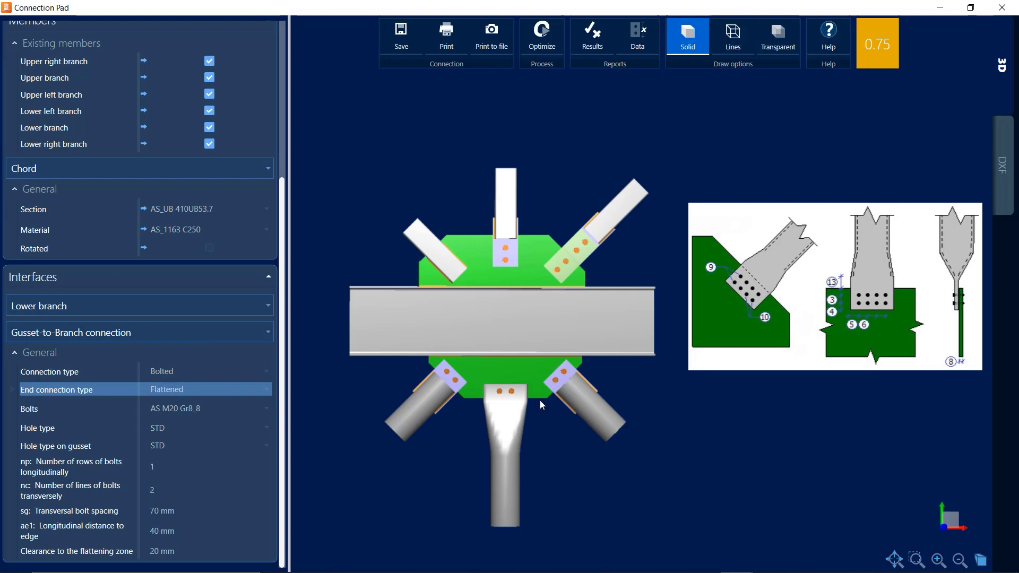
middle_drag(532, 384, 482, 401)
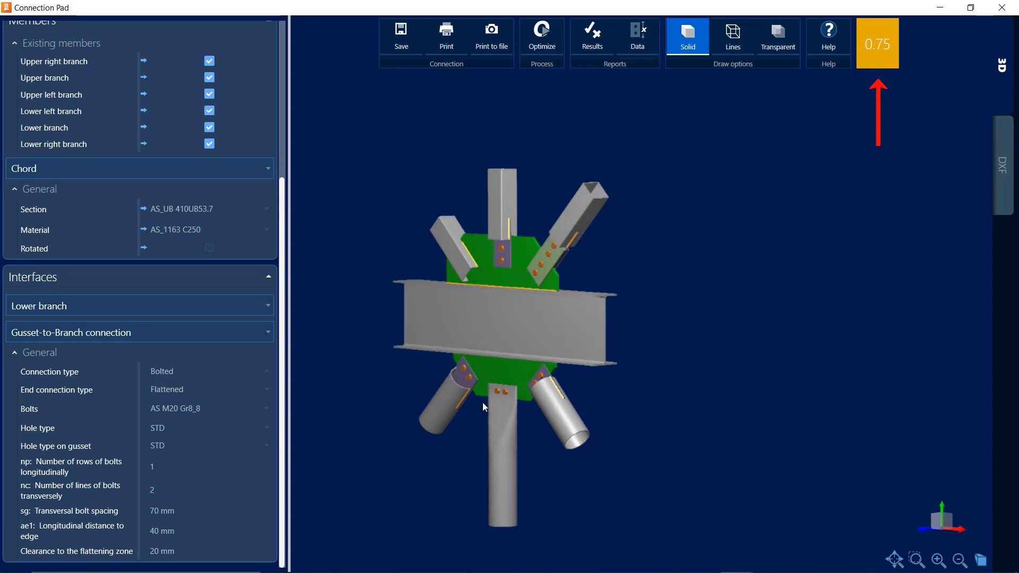
Examine the diameter to thickness ratio check for the gusset to bottom branch interface in the results report, and close the report
click(592, 36)
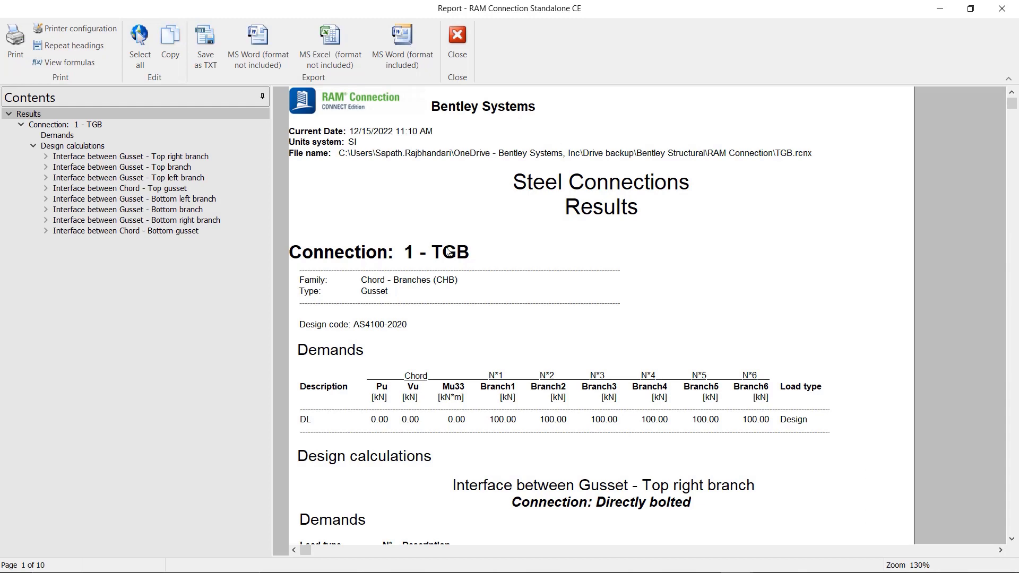
click(190, 209)
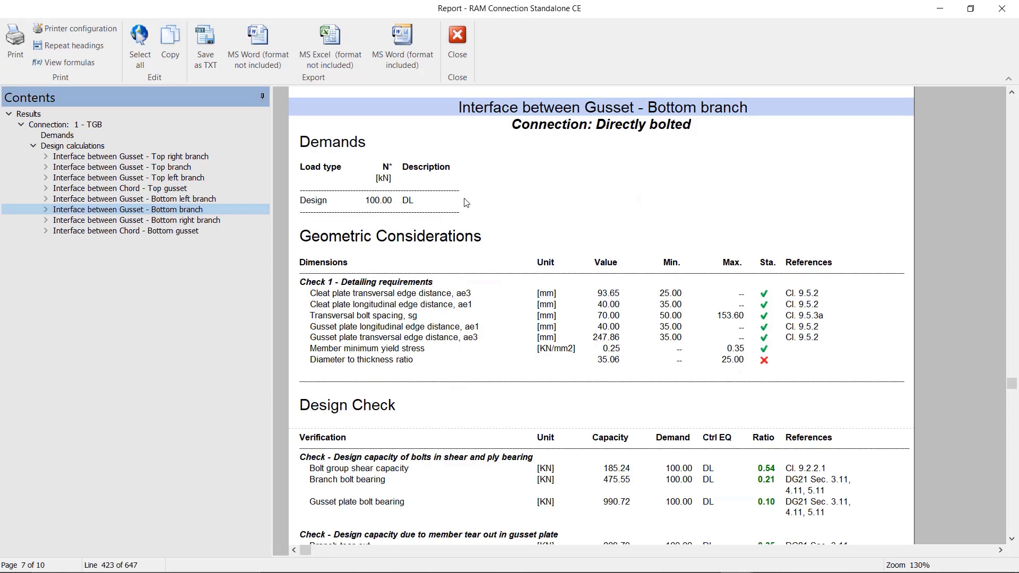
click(410, 362)
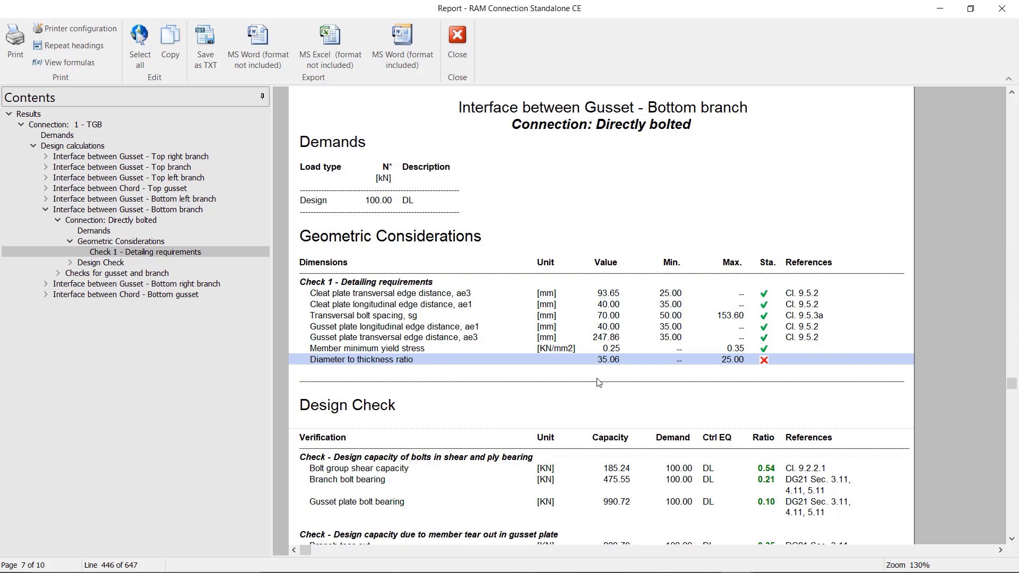
click(1003, 9)
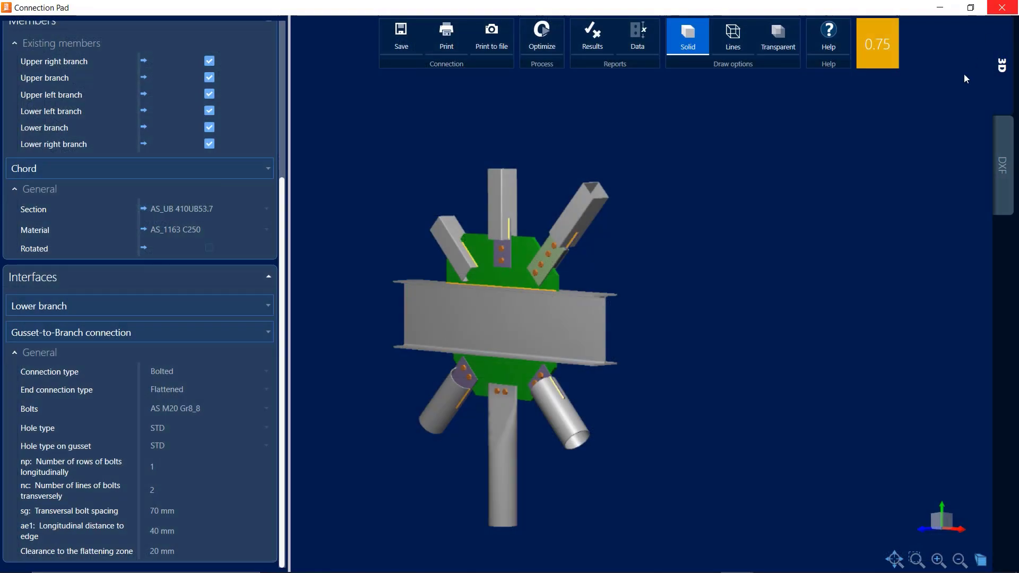
Save the edited gusset connection and close its editor to return to the joint
middle_drag(491, 352, 540, 350)
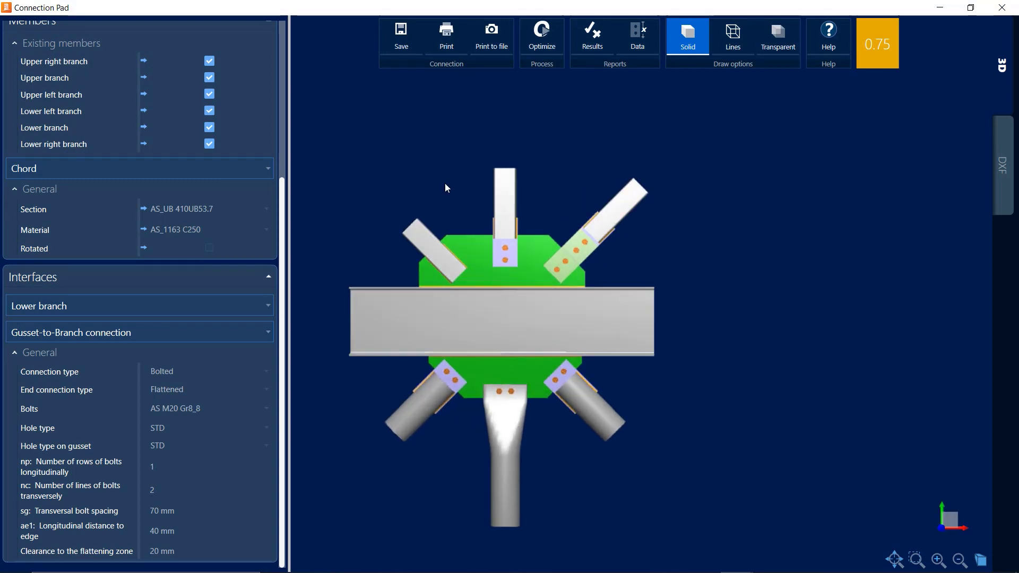
click(401, 49)
click(1009, 9)
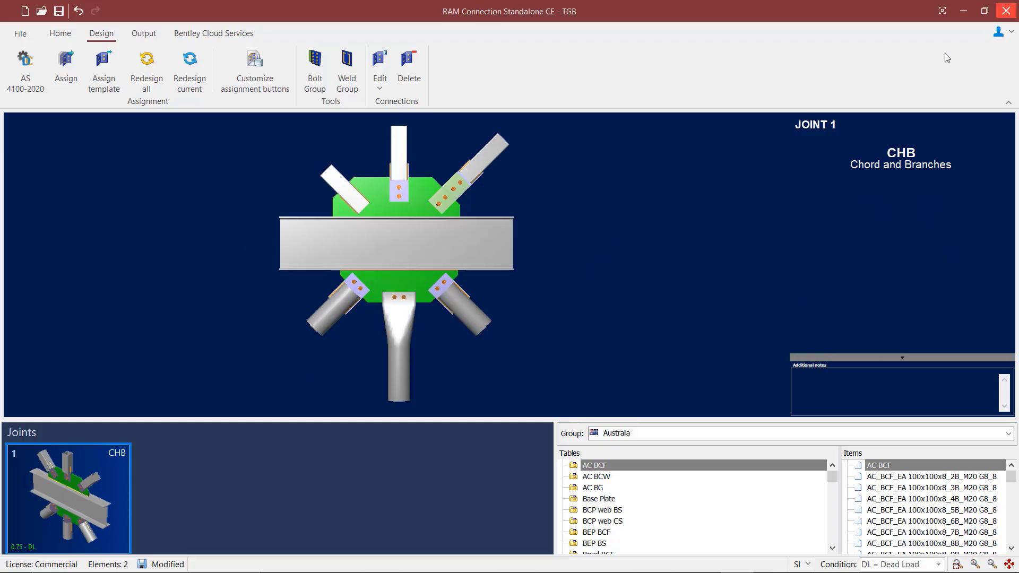
Edit Joint 1 to assign the section AS_CHS 168.3x7.1CHS to the bottom branch (5)
right_click(94, 461)
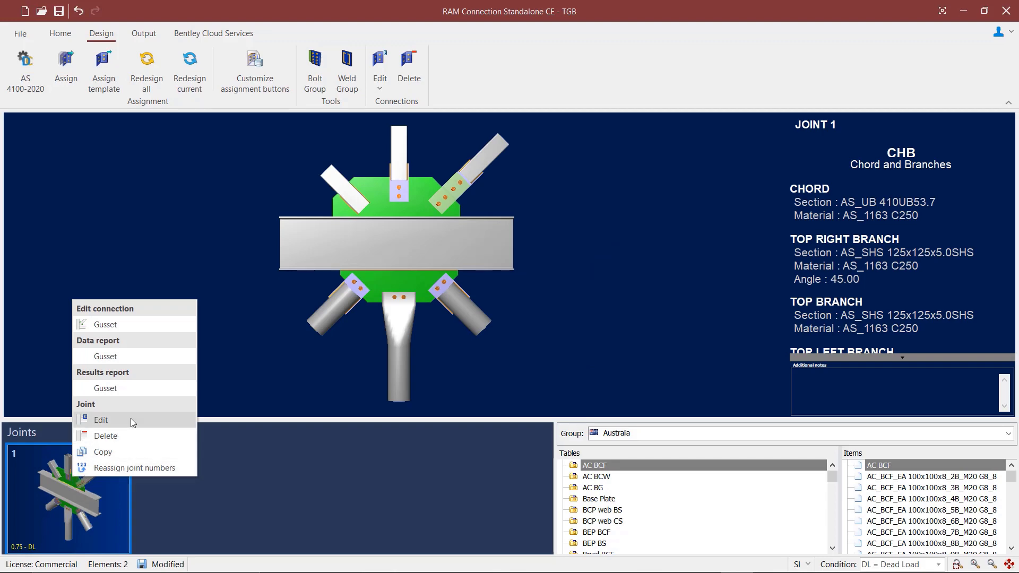
click(131, 419)
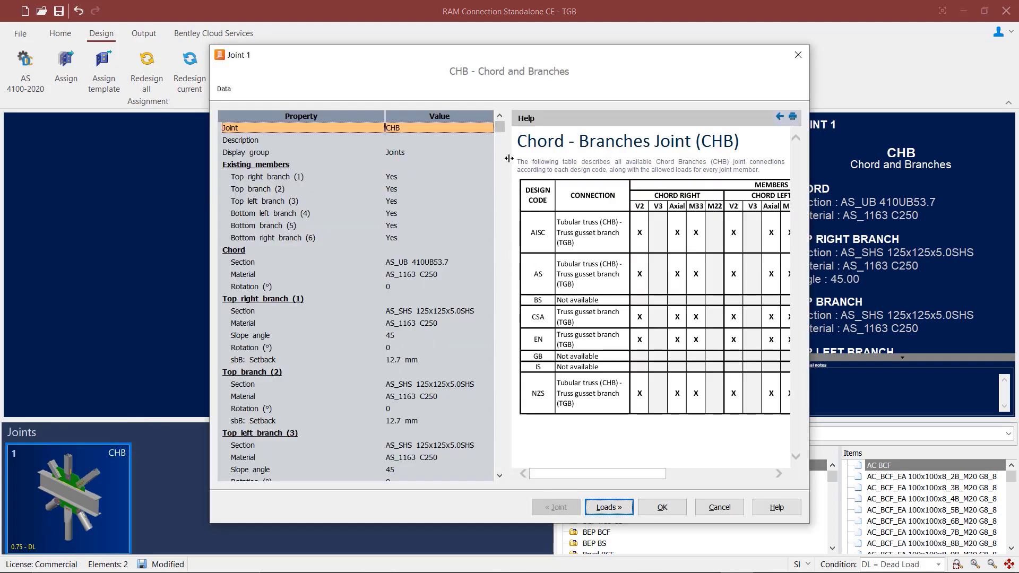
scroll(451, 298, down, 8)
click(466, 311)
click(488, 312)
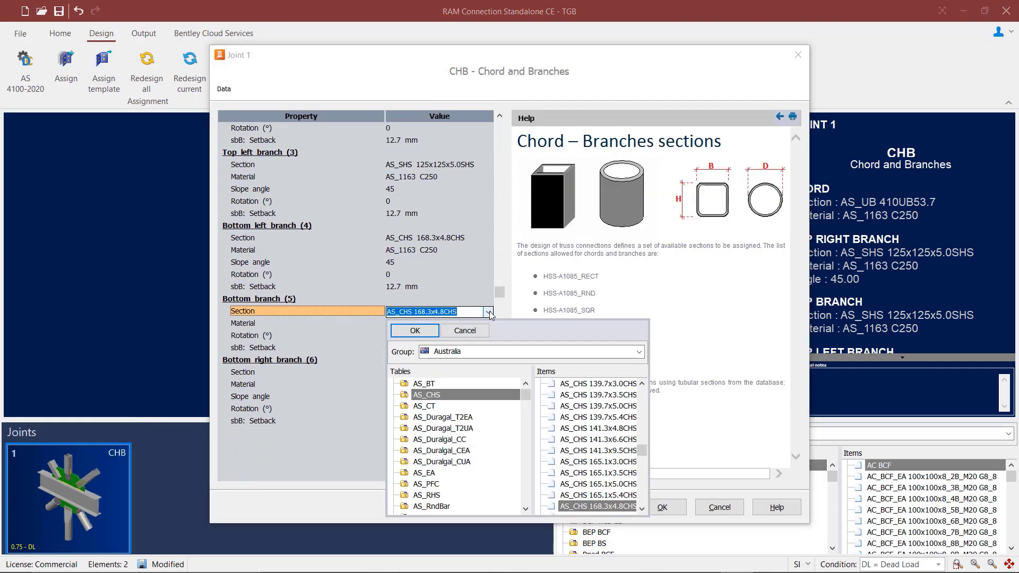
scroll(642, 508, down, 3)
click(598, 494)
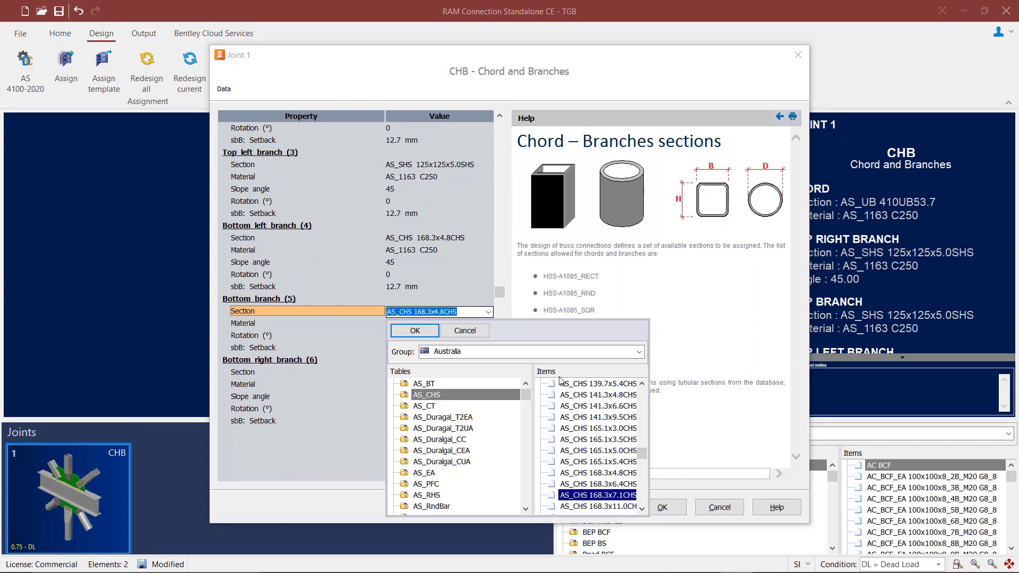
click(416, 332)
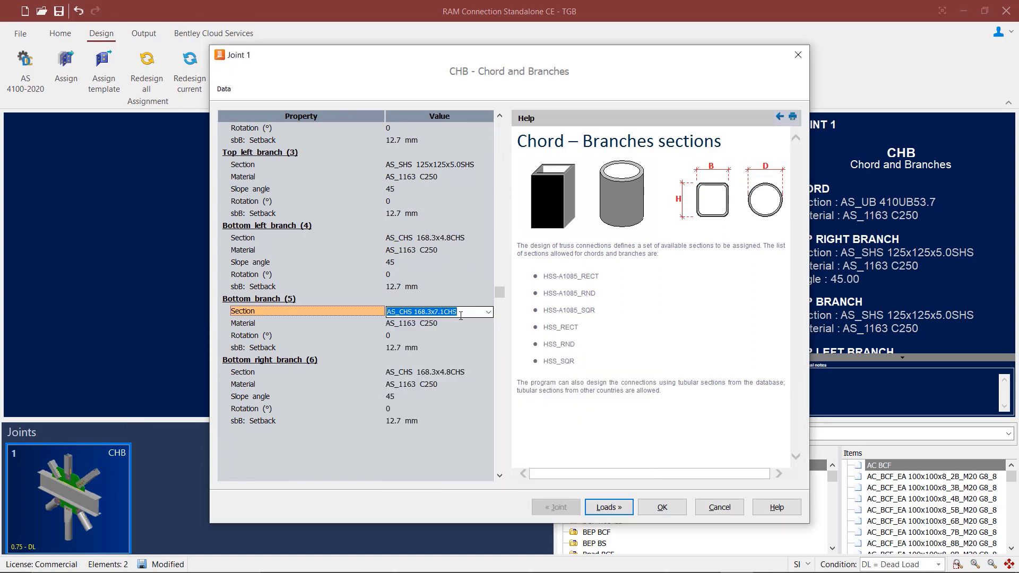
click(661, 507)
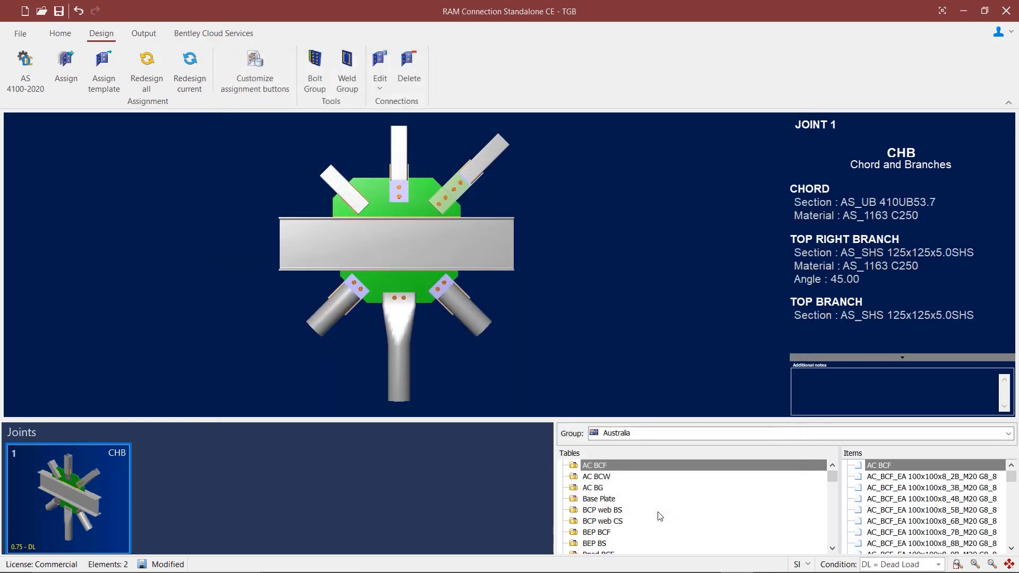